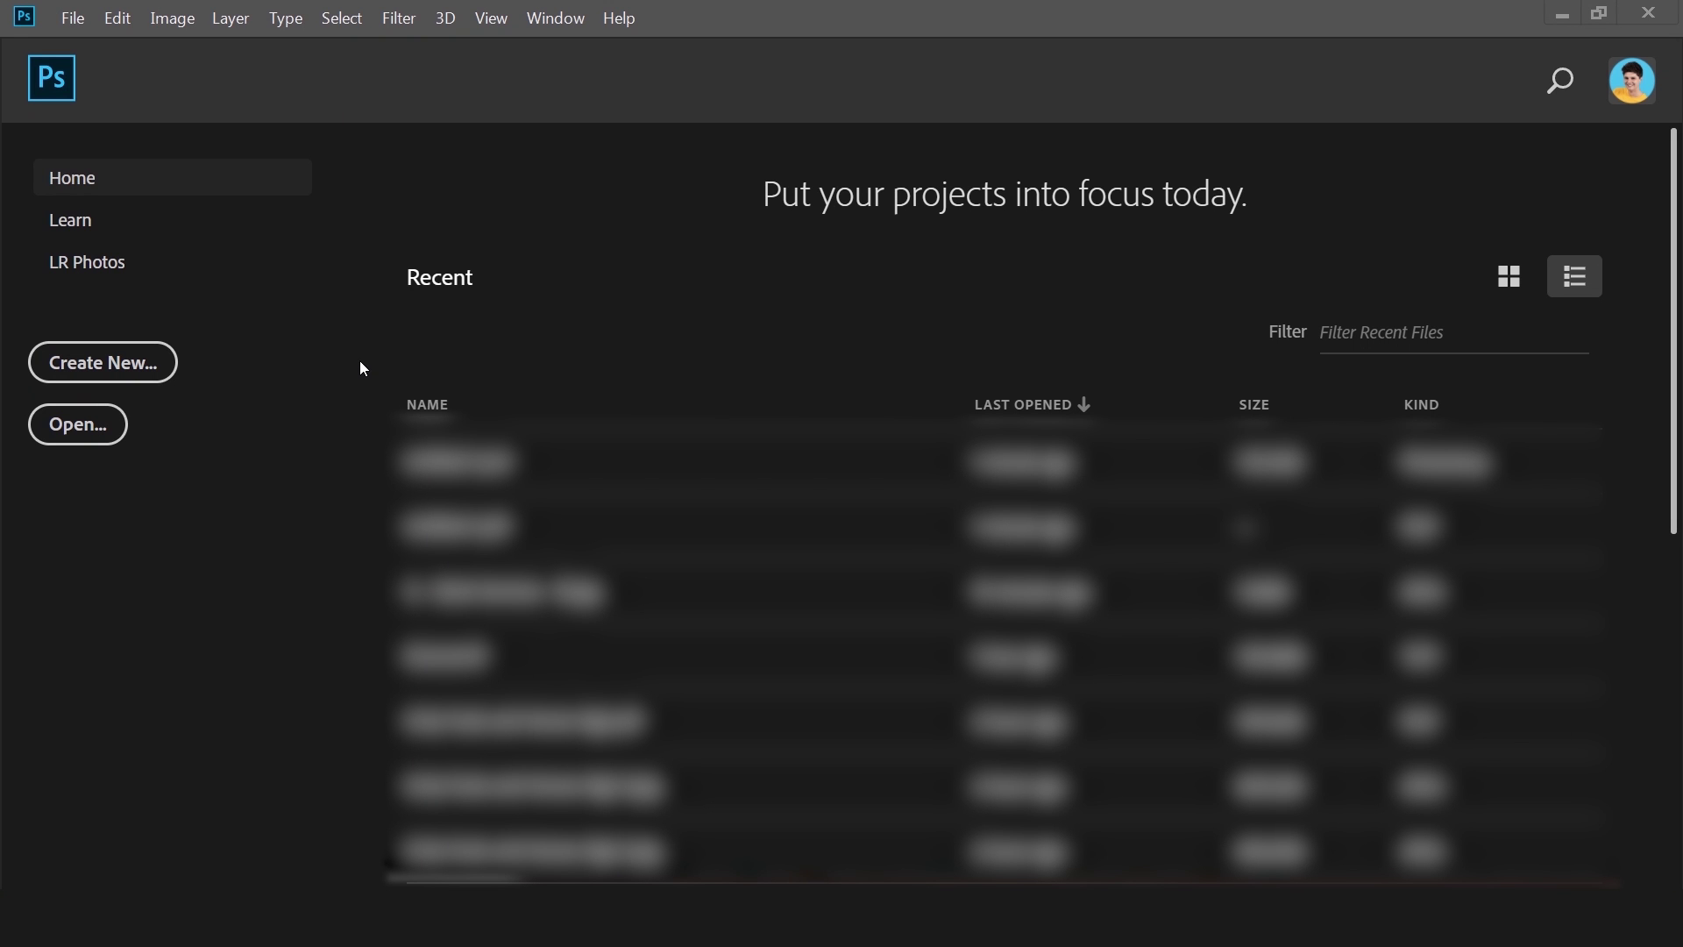
Open the File menu from the Photoshop home screen.
left_click(67, 21)
Start a new document in millimetres at 148 × 210 mm, keeping Portrait orientation.
left_click(105, 43)
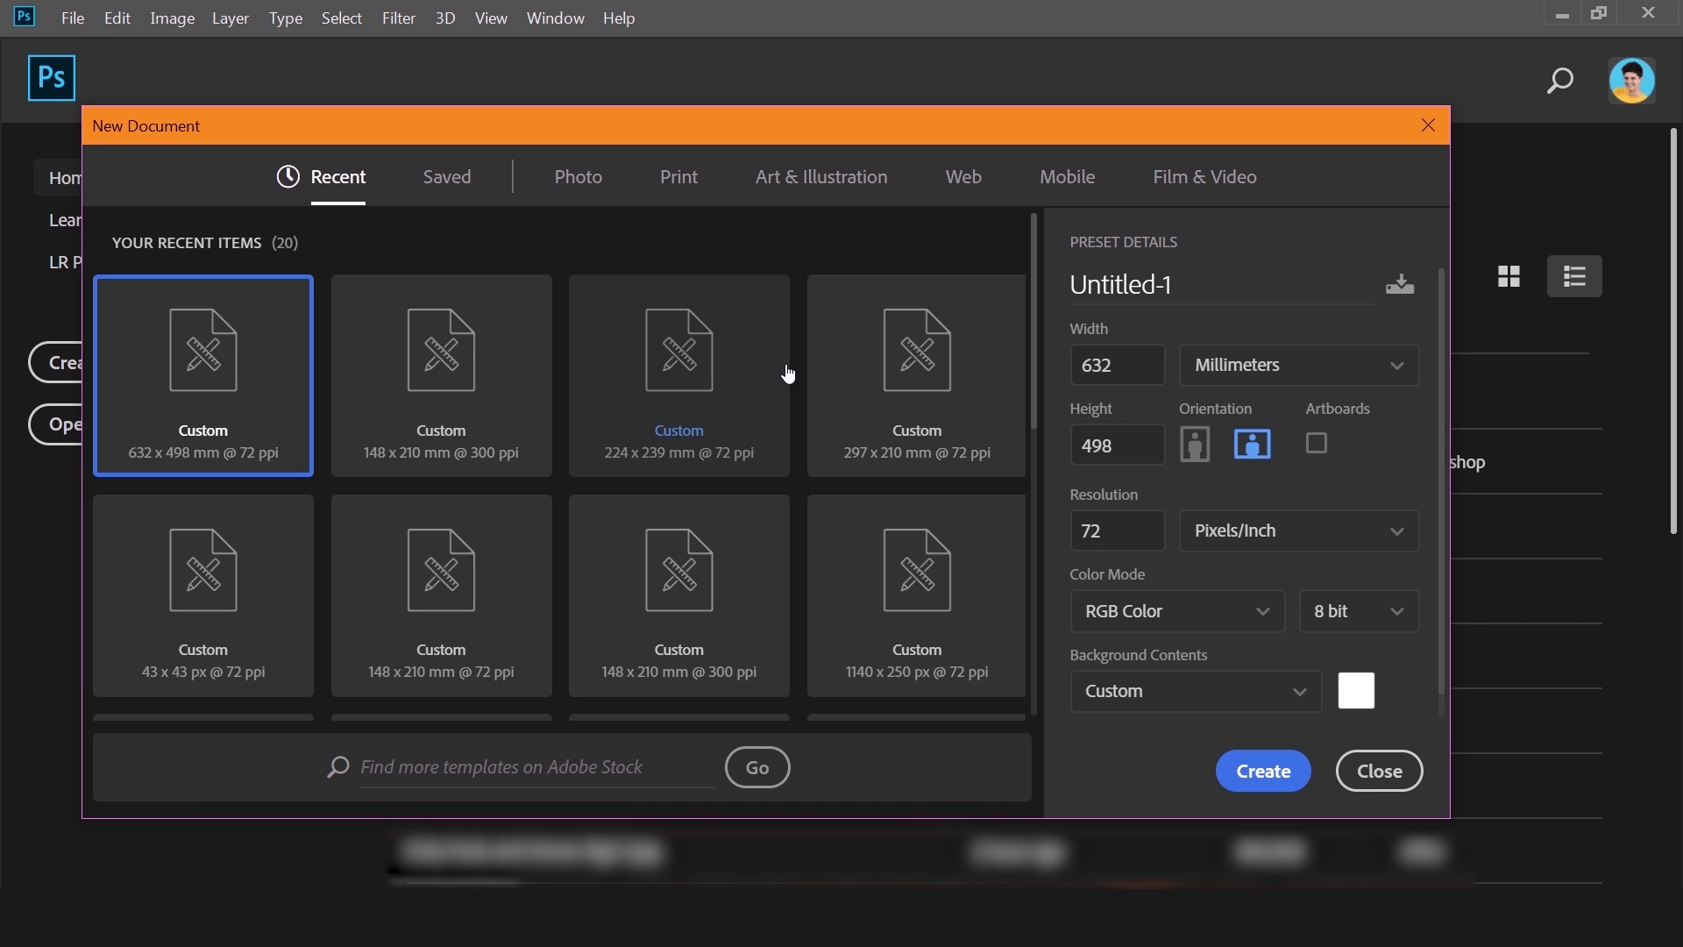
left_click(1326, 369)
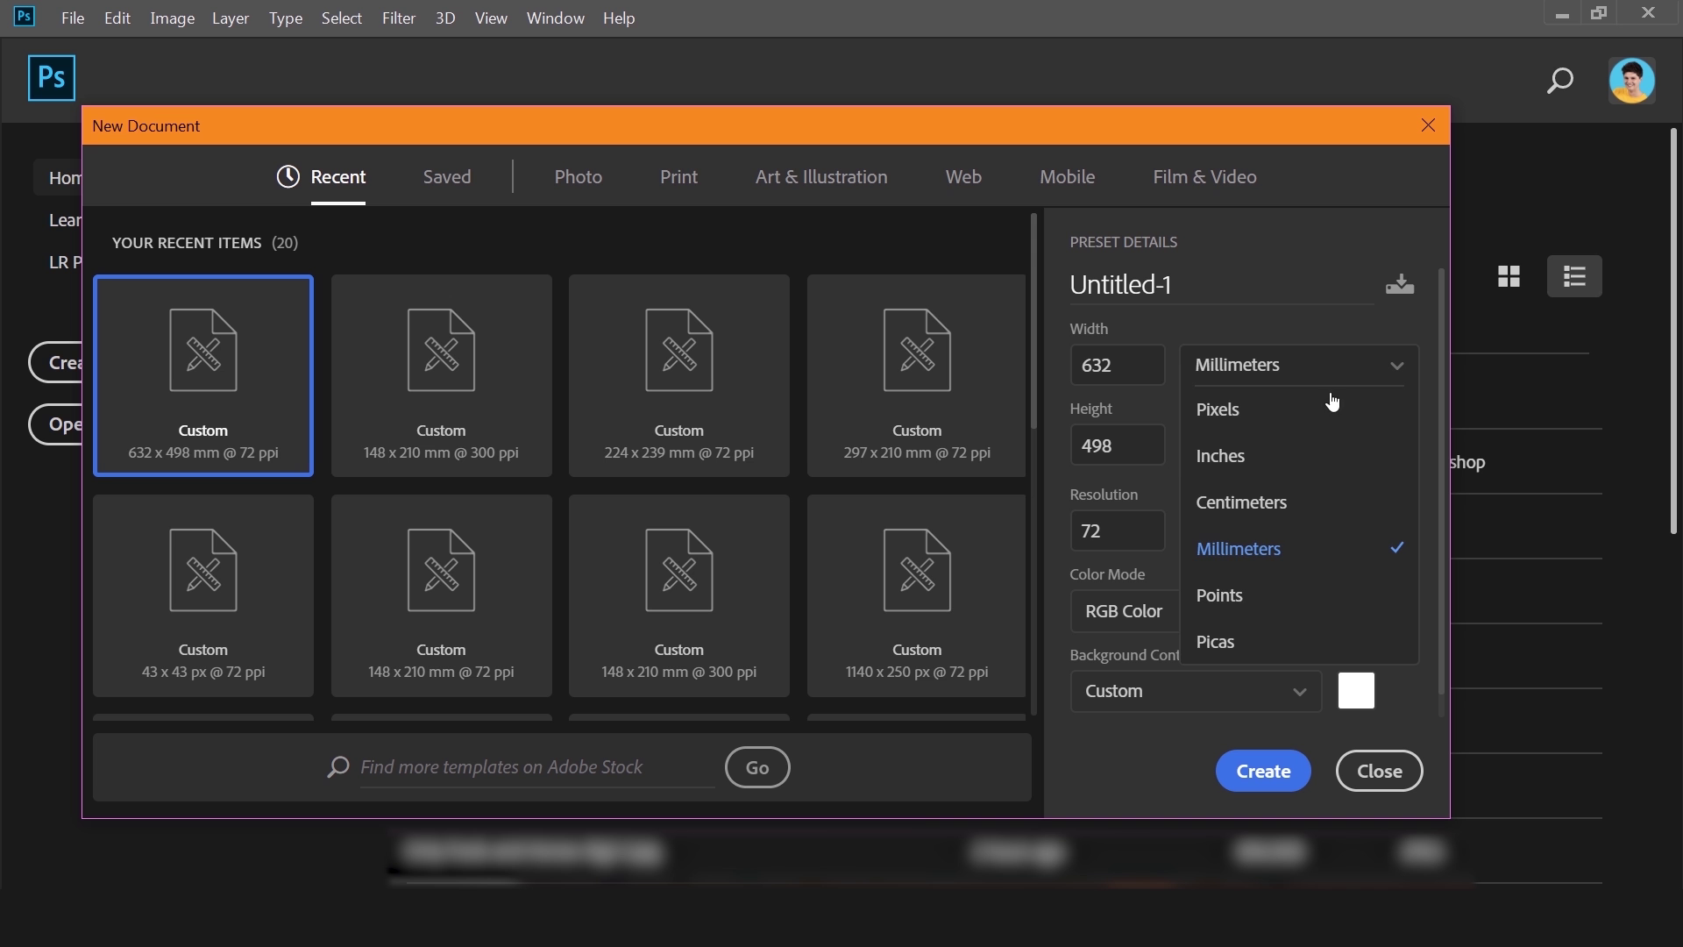
left_click(1341, 555)
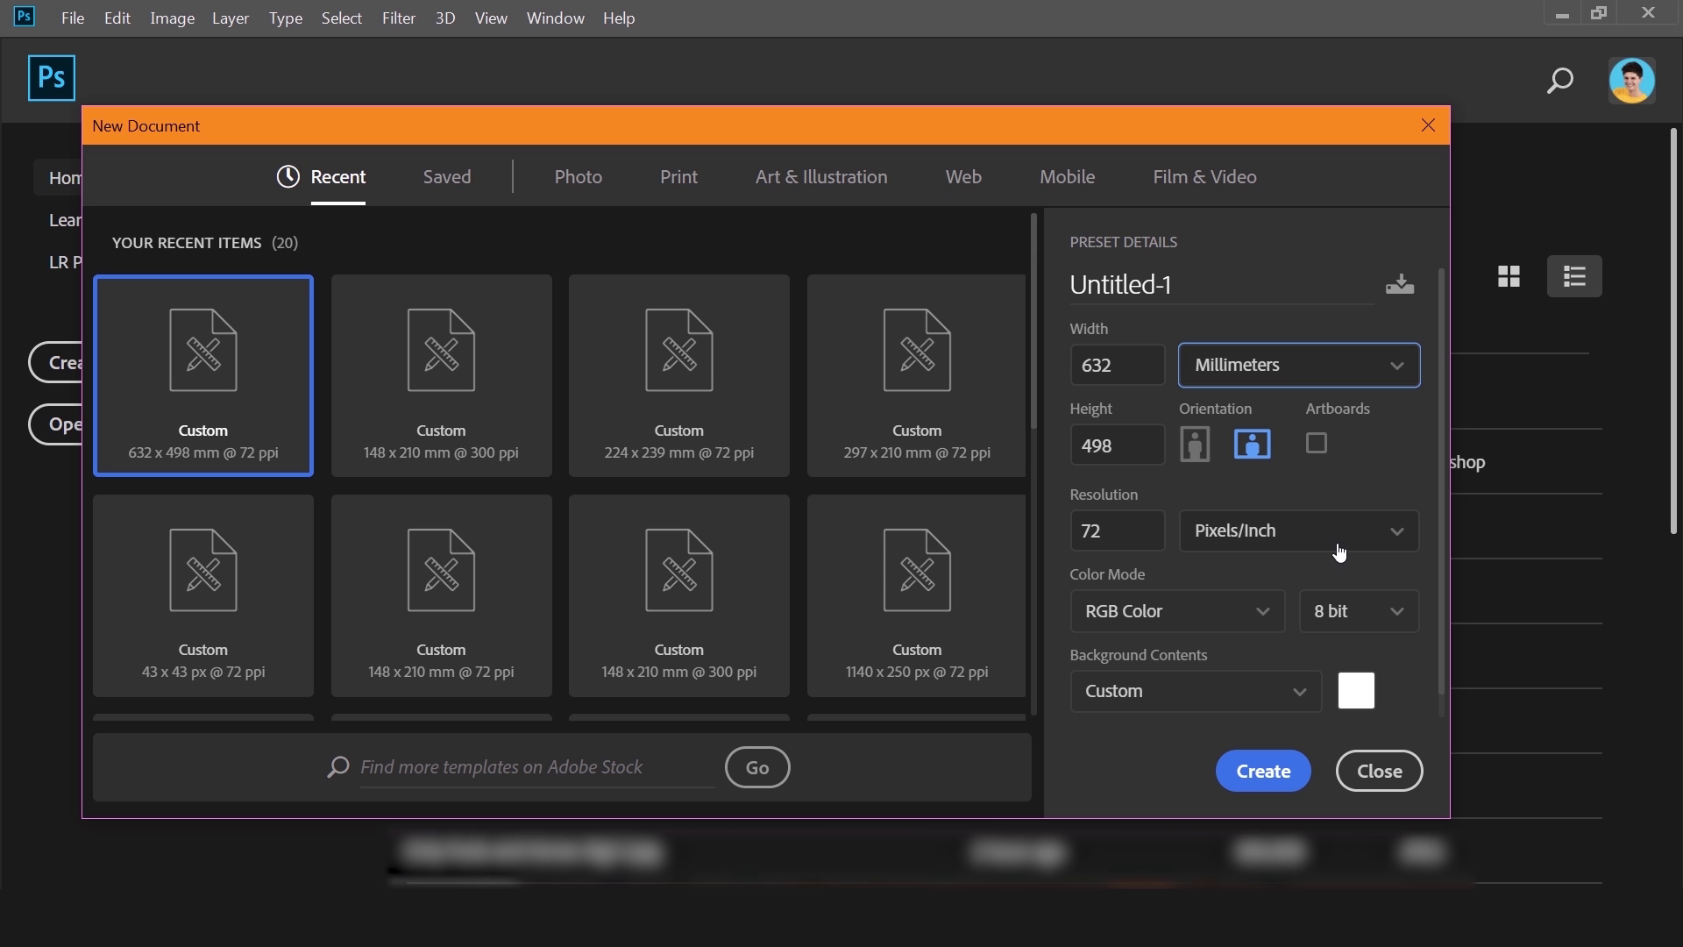
left_click(1113, 365)
left_click_drag(1112, 365, 1057, 368)
type("148")
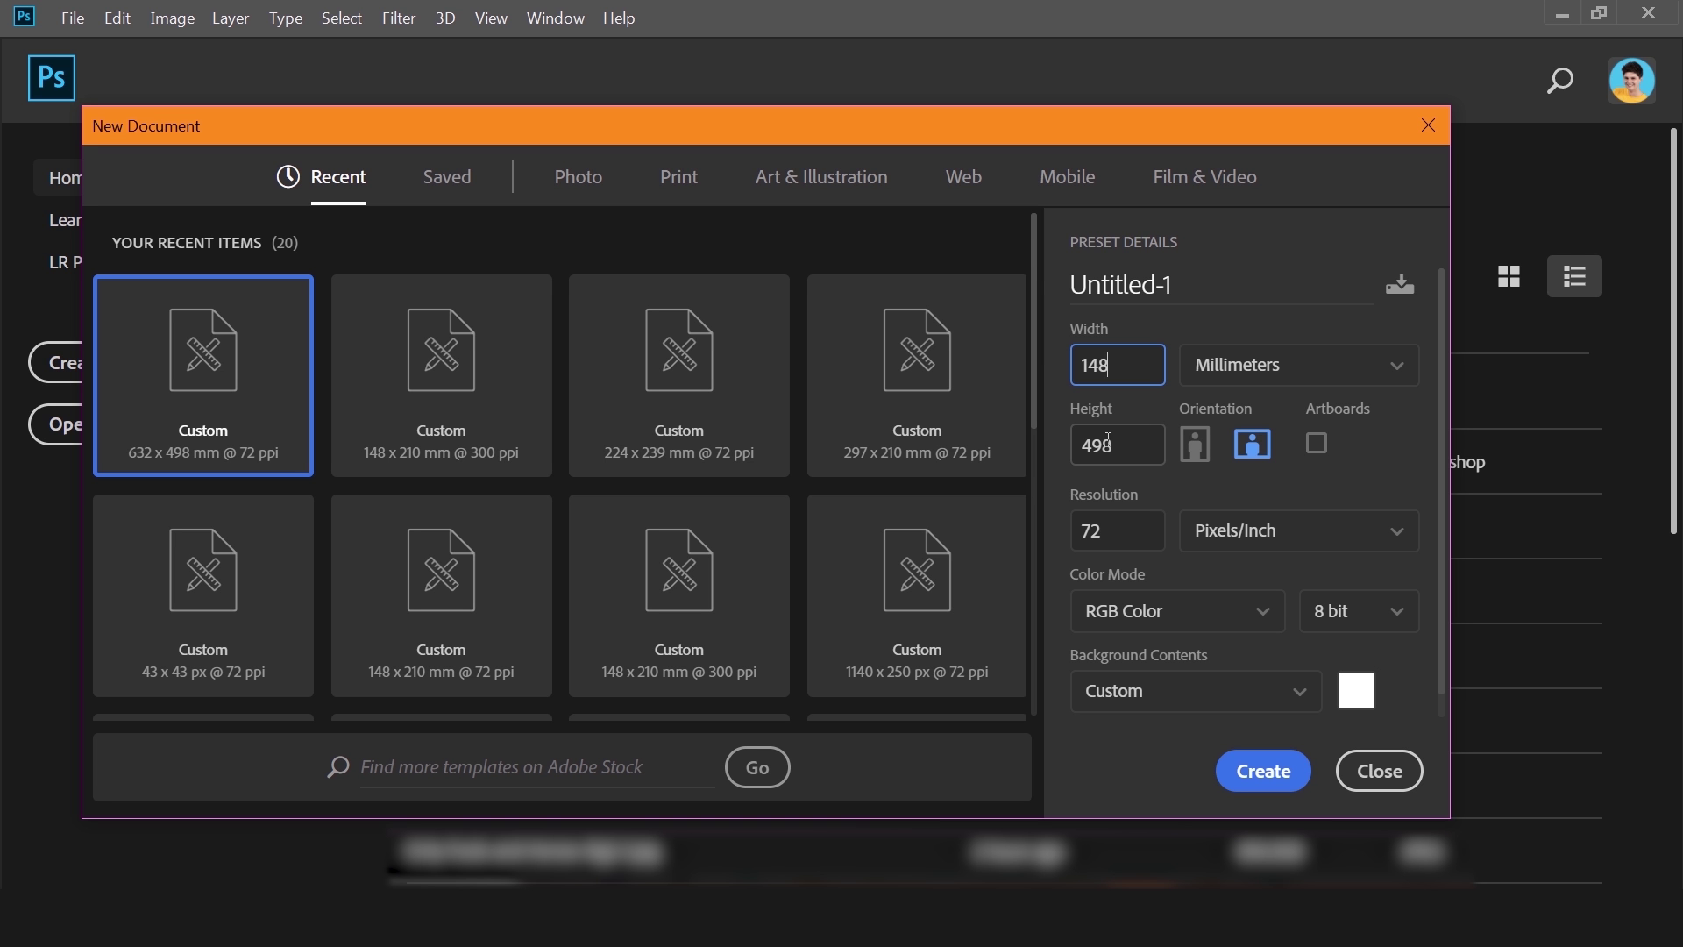
left_click(1078, 451)
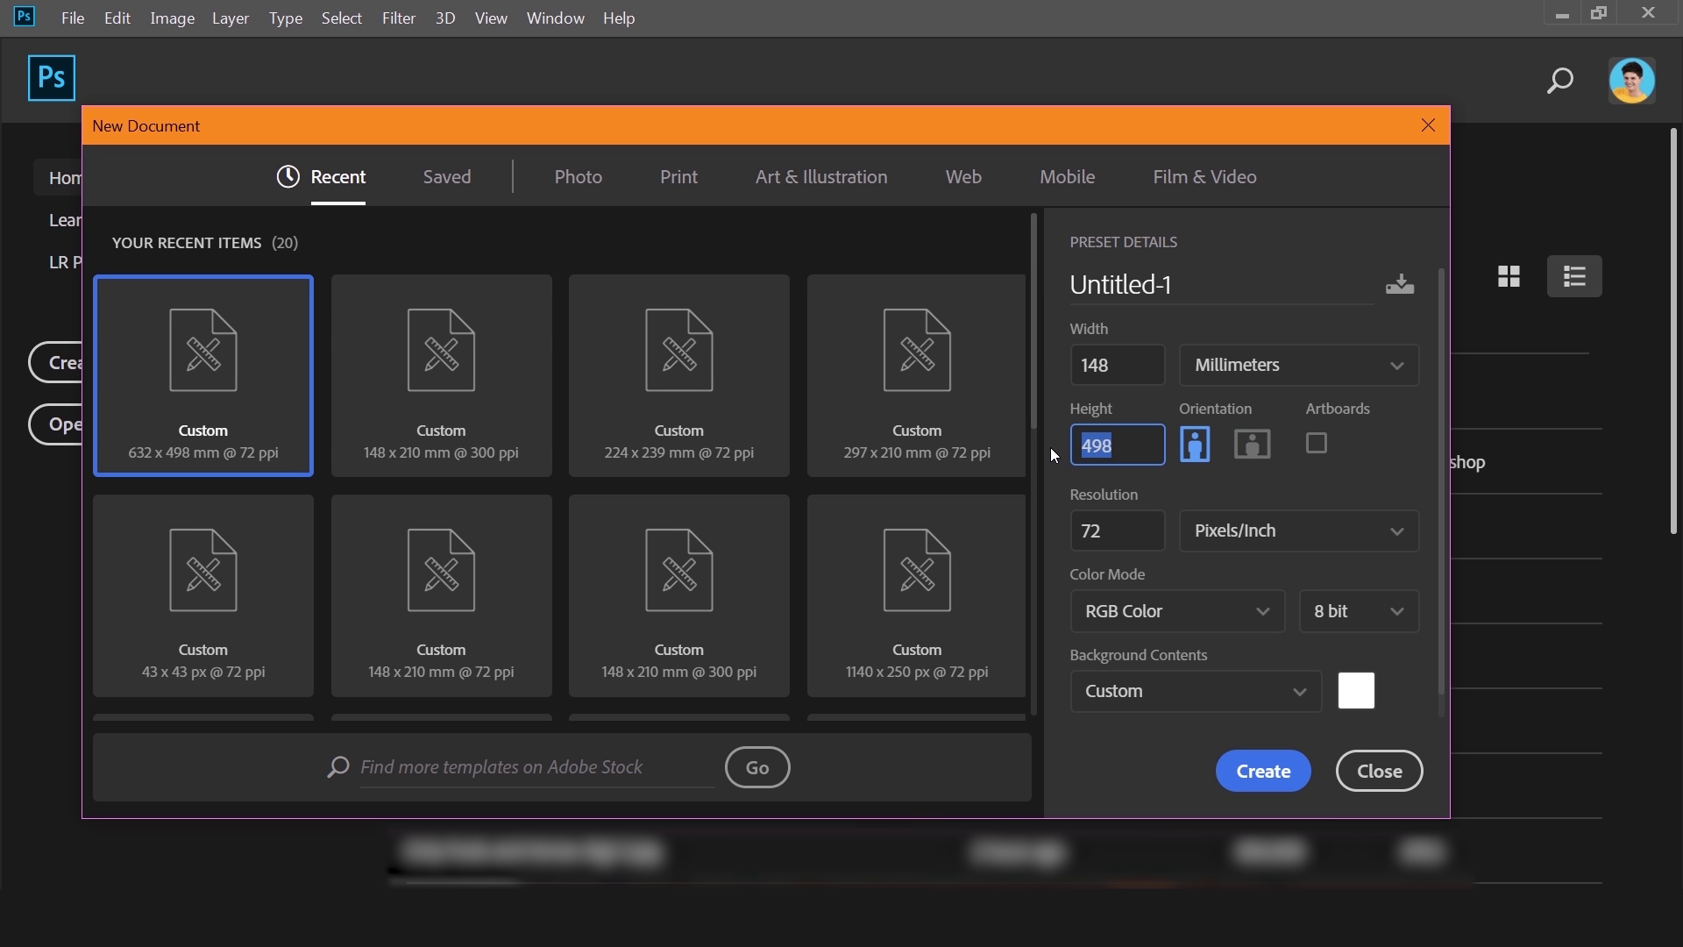
type("210")
left_click(1253, 445)
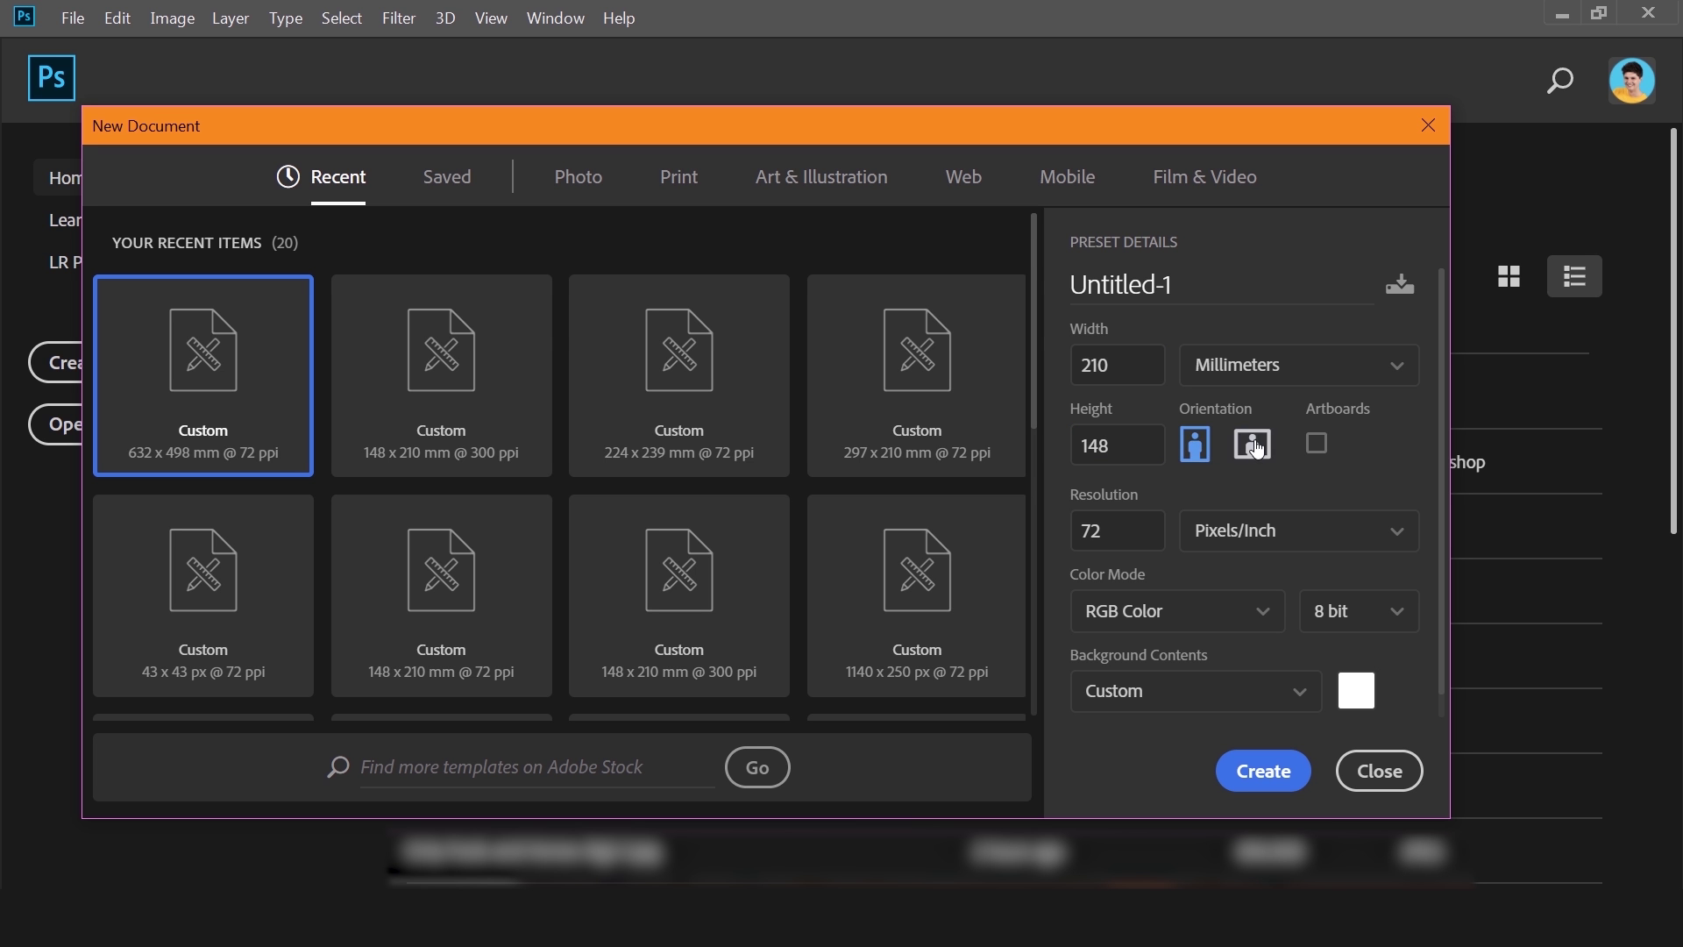
left_click(1196, 446)
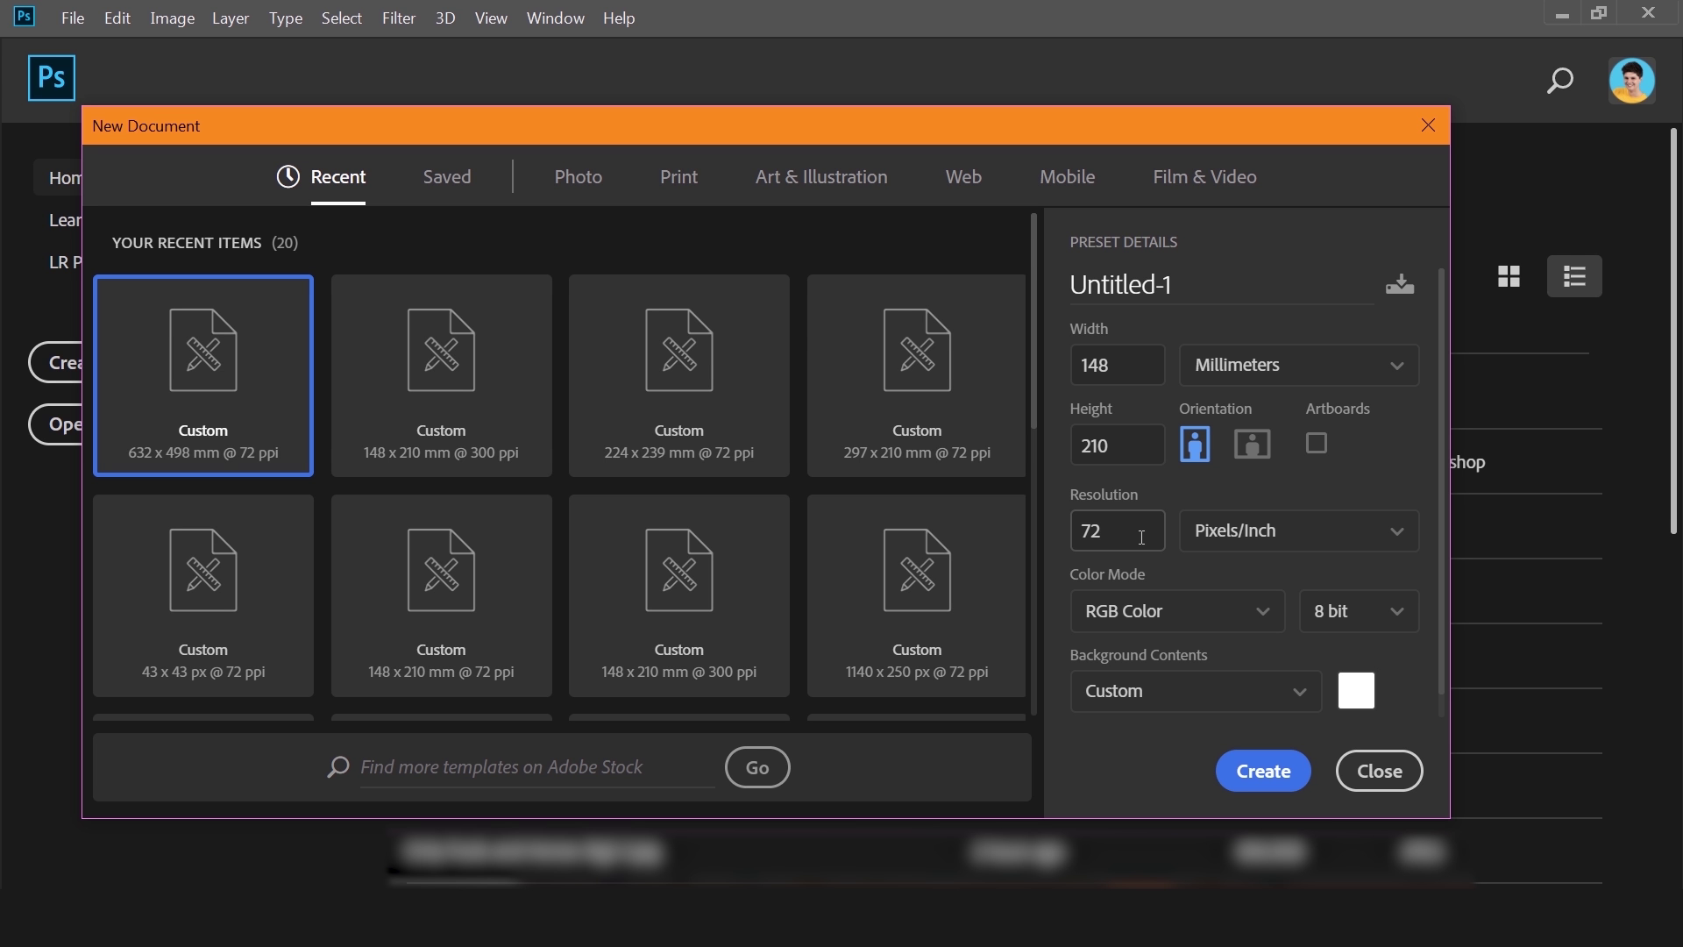
Set resolution to 300 Pixels/Inch and colour mode to CMYK Color, then create the document.
left_click_drag(1143, 537, 1063, 528)
type("300")
left_click(1228, 611)
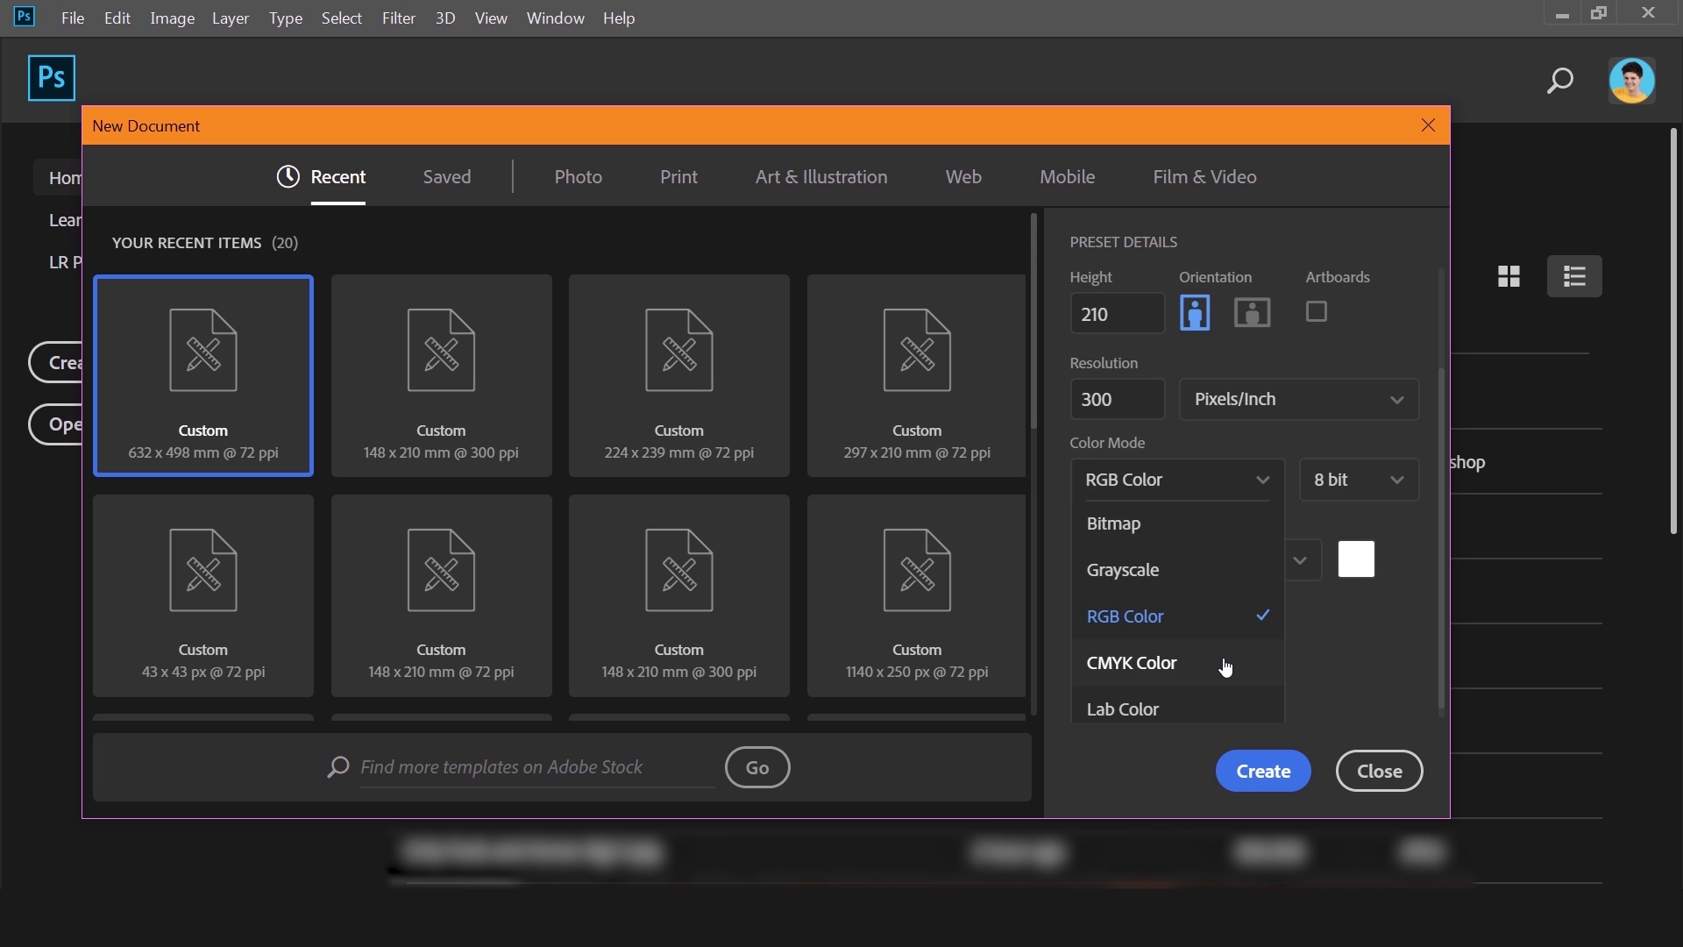
left_click(1225, 664)
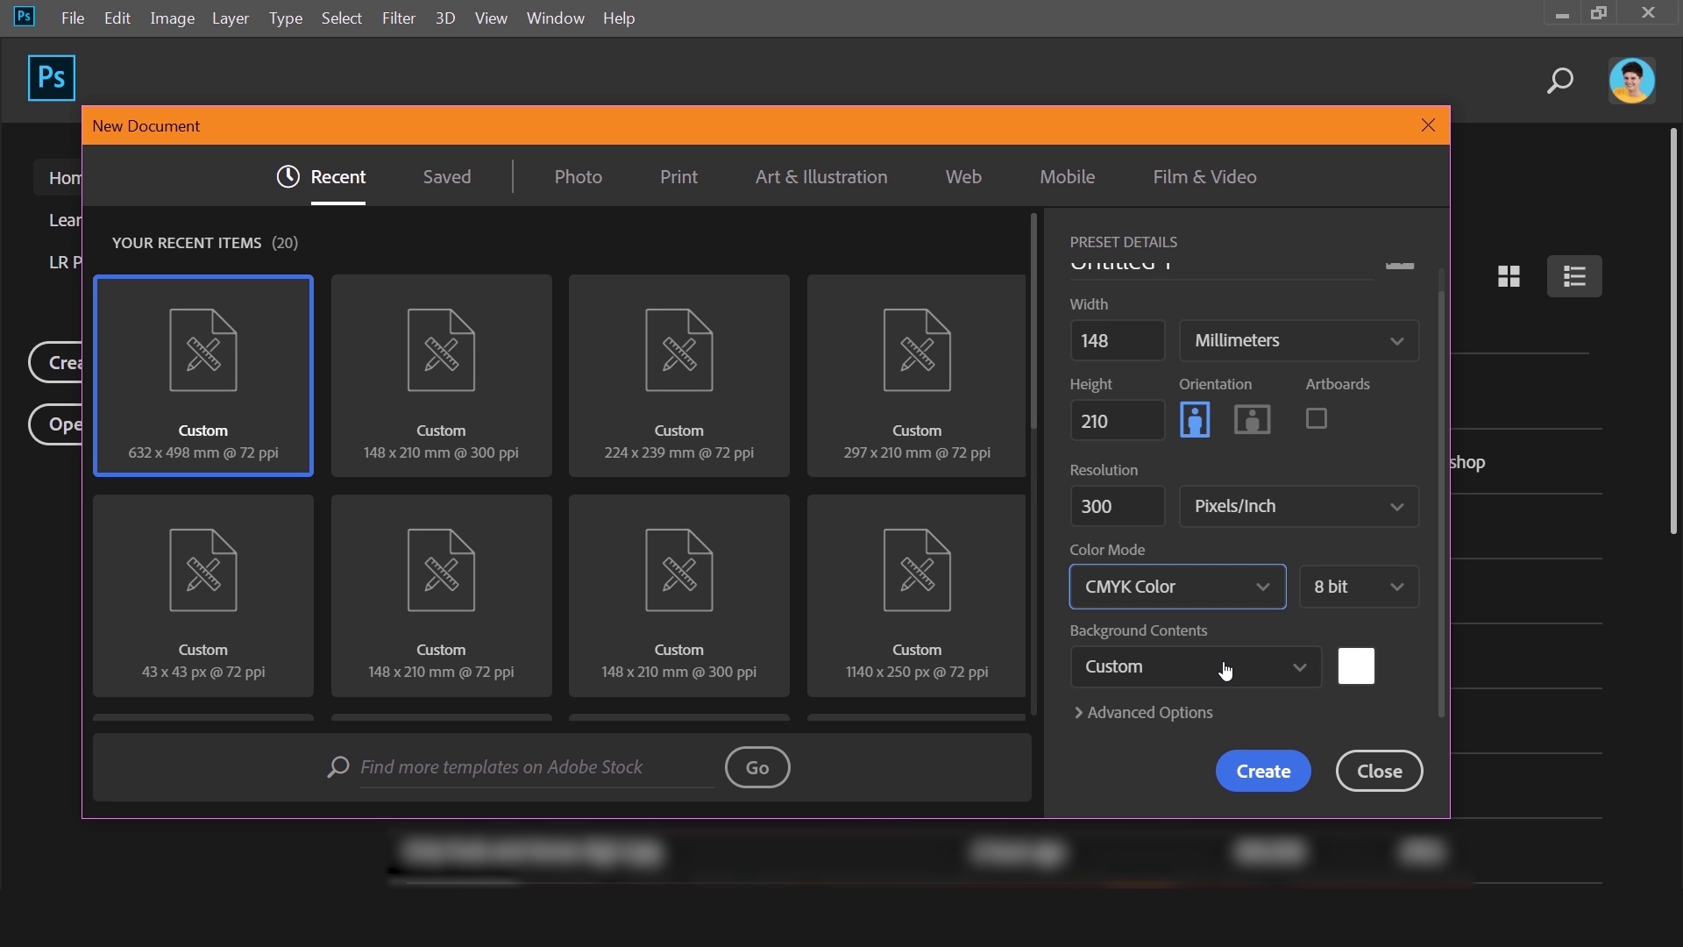
left_click(1259, 772)
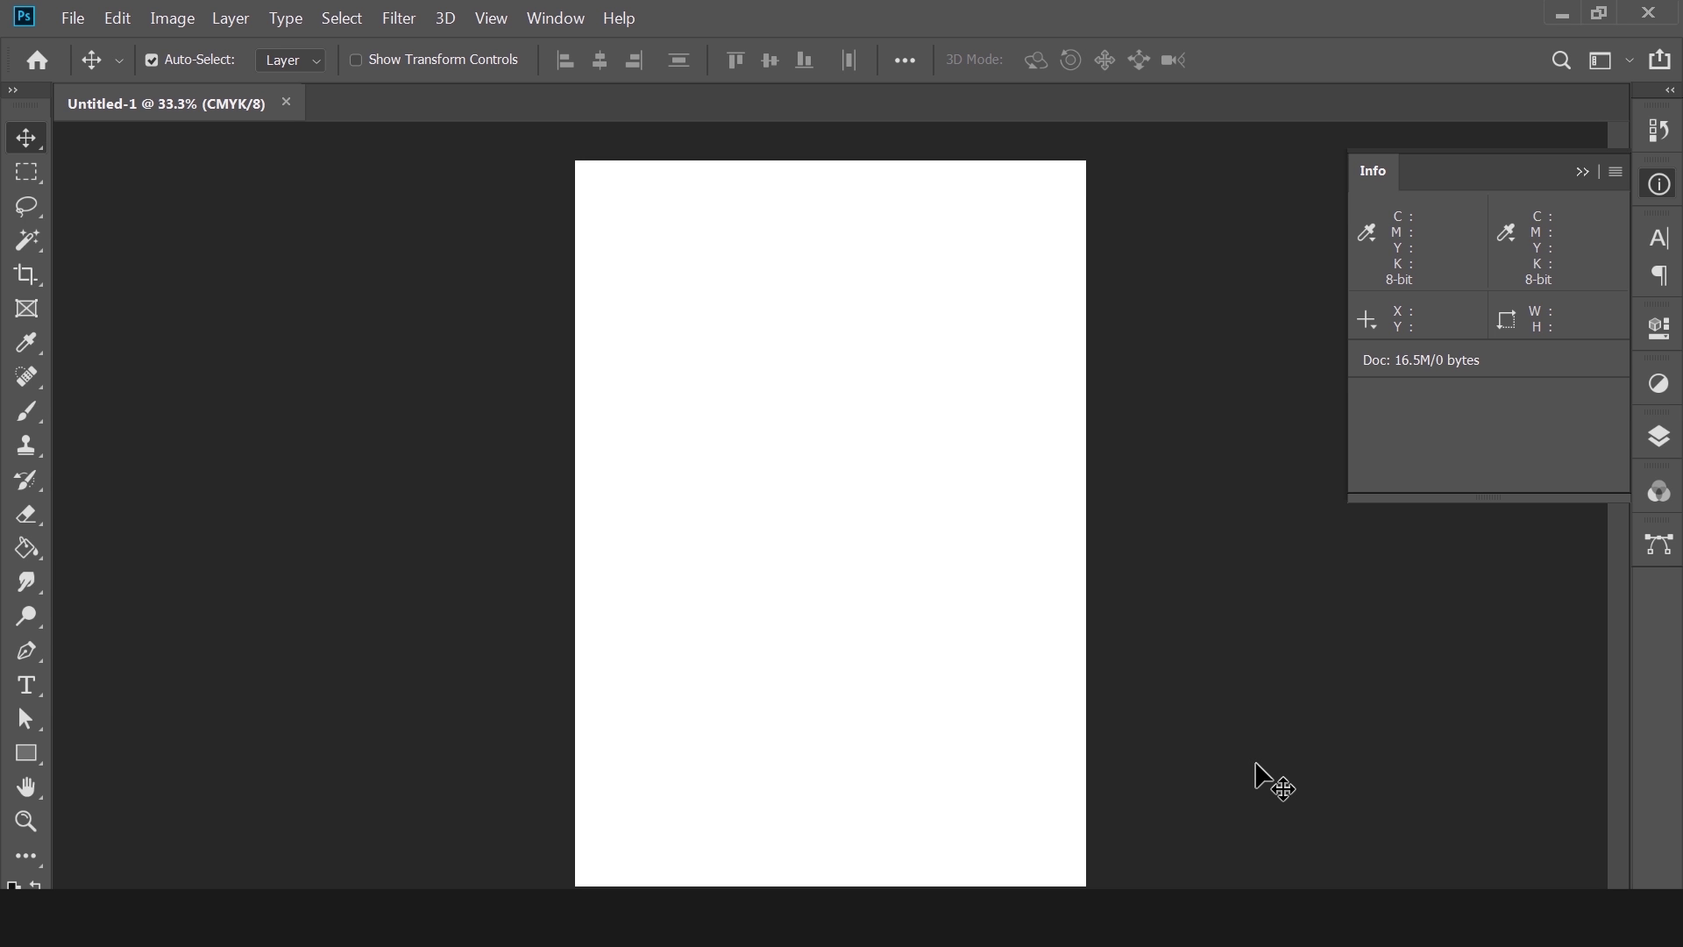
Zoom out with Ctrl+- so the whole page is visible.
key("ctrl+minus")
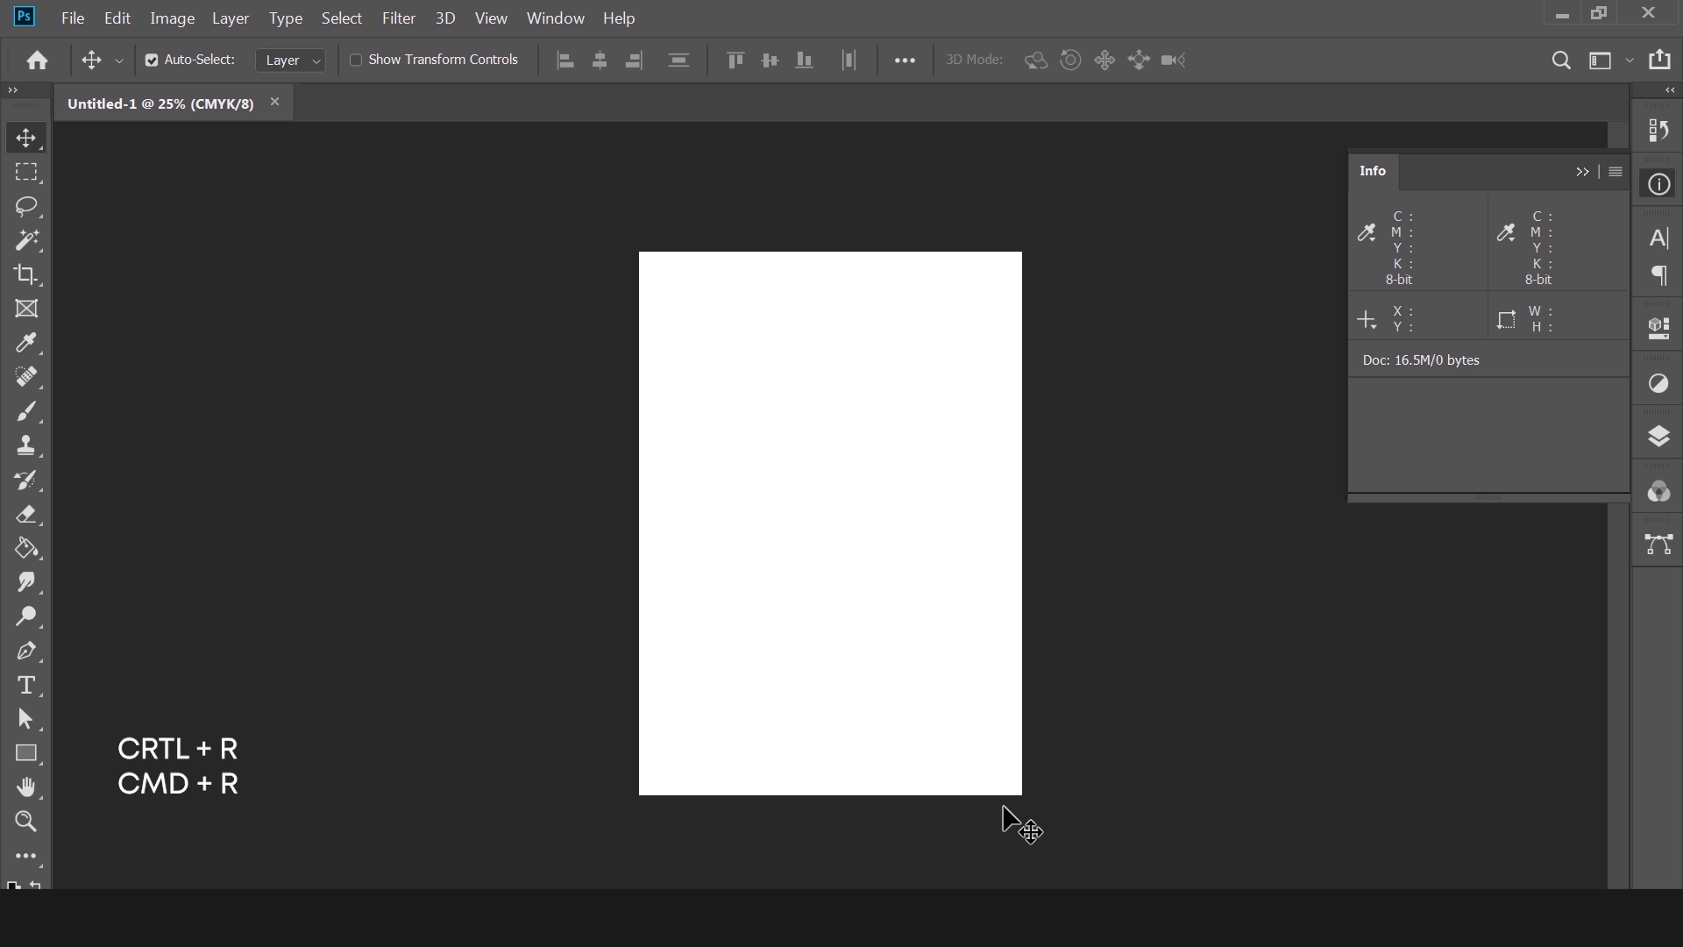
key("ctrl+r")
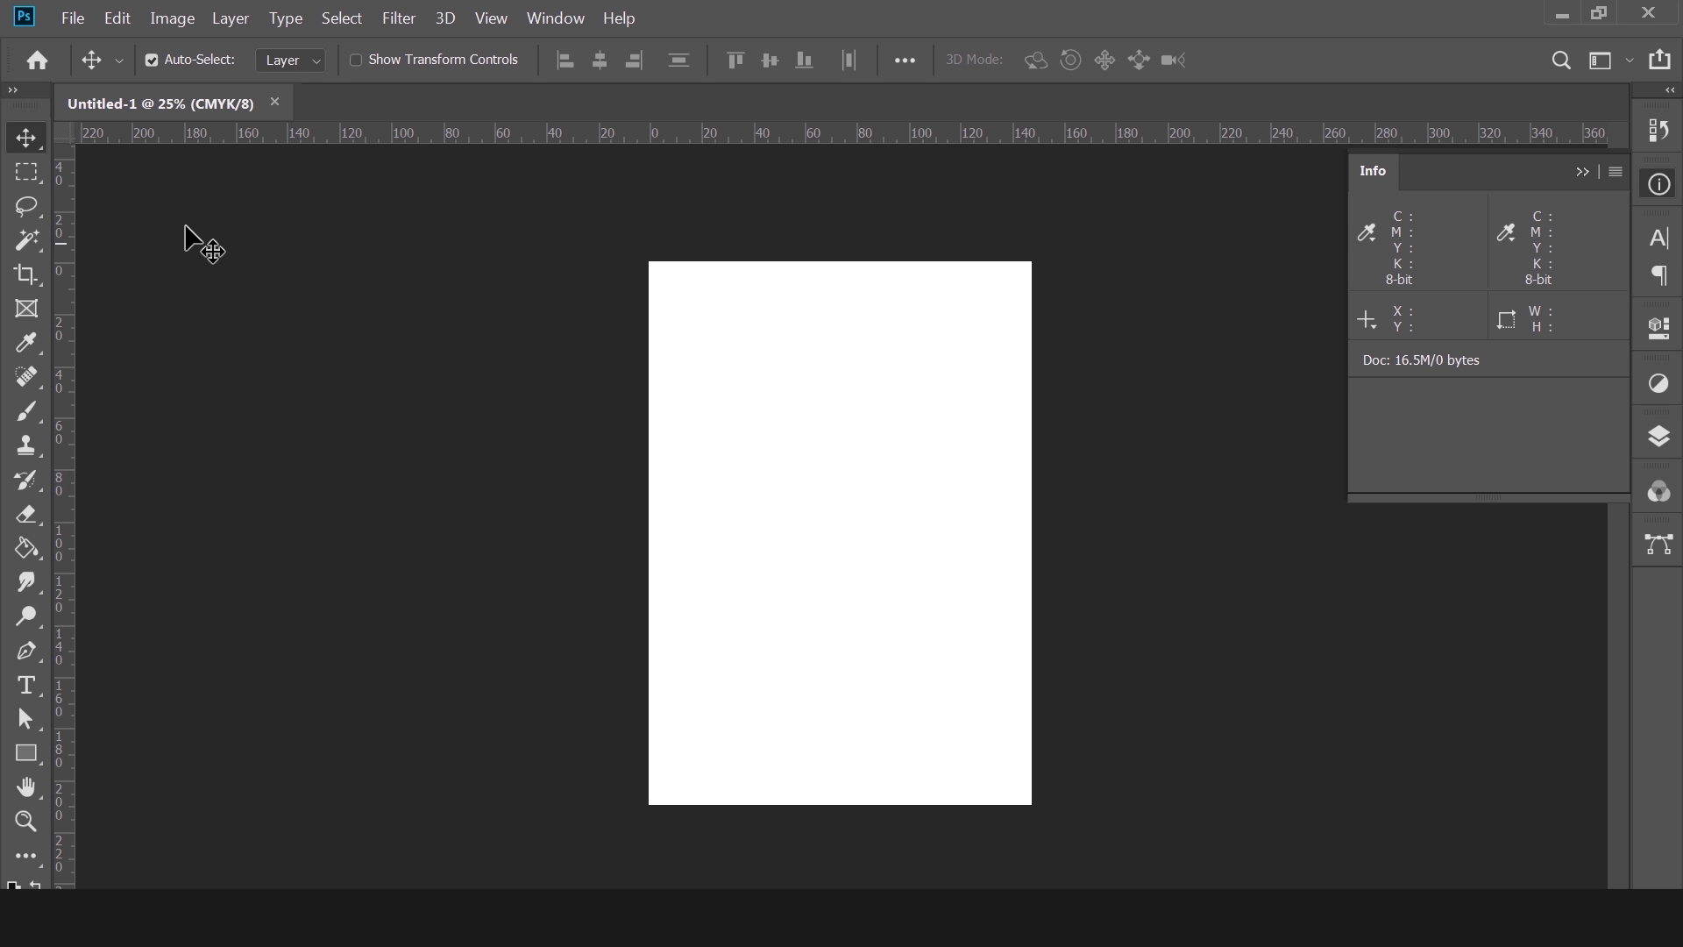
left_click(495, 18)
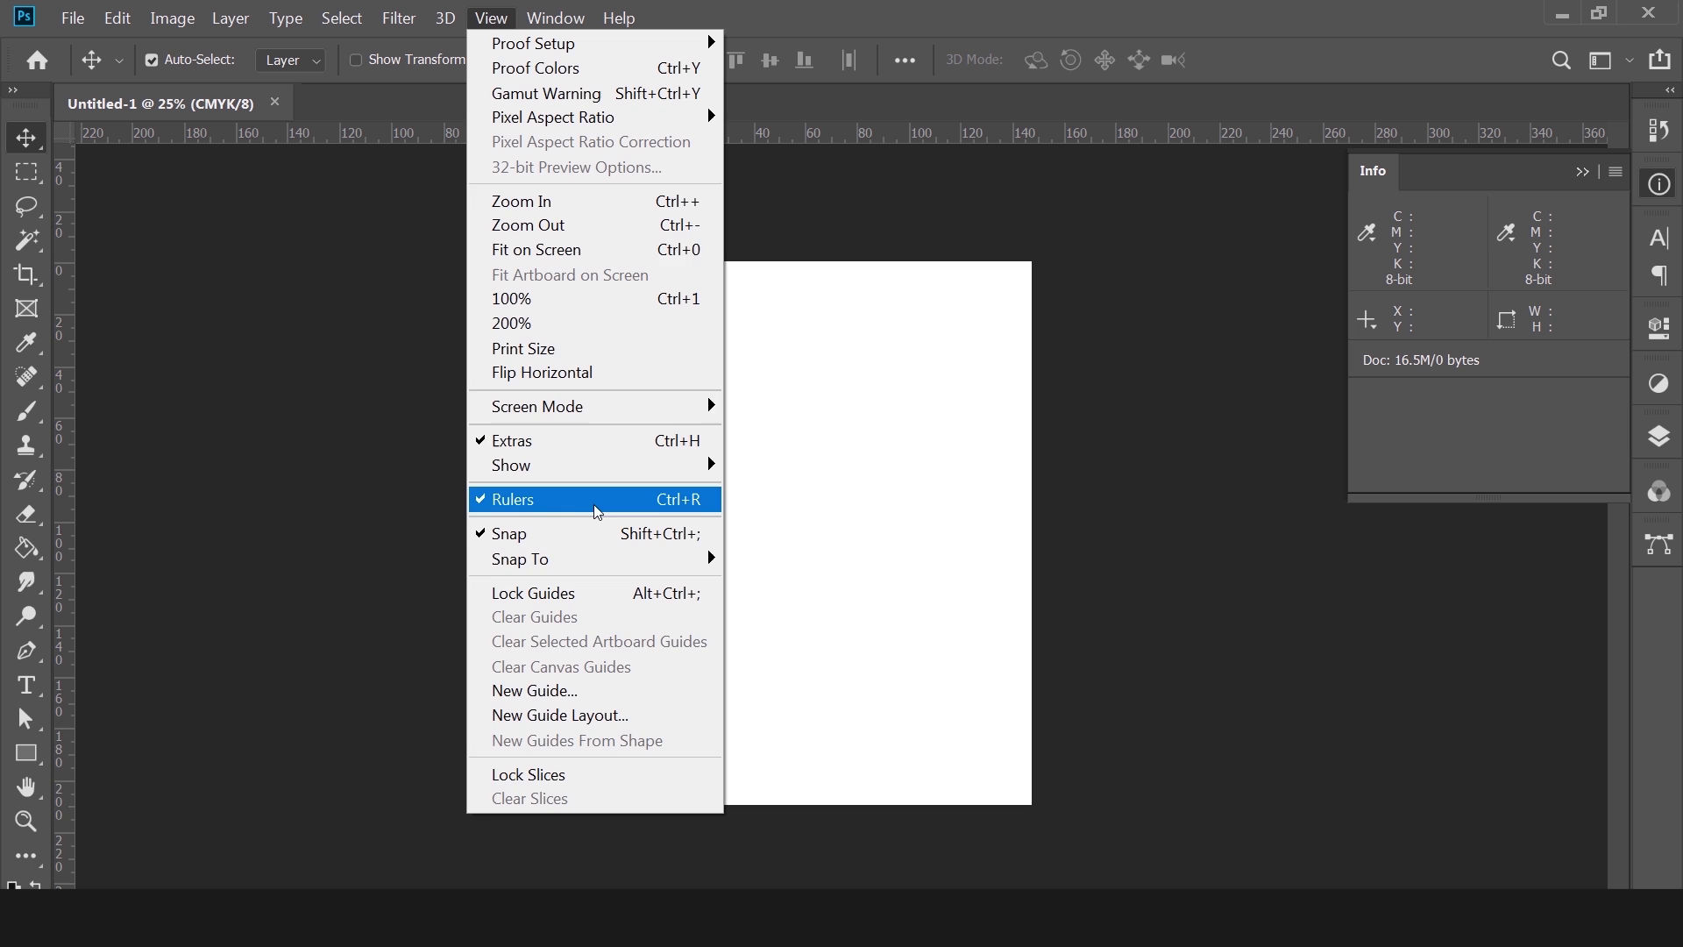
left_click(402, 476)
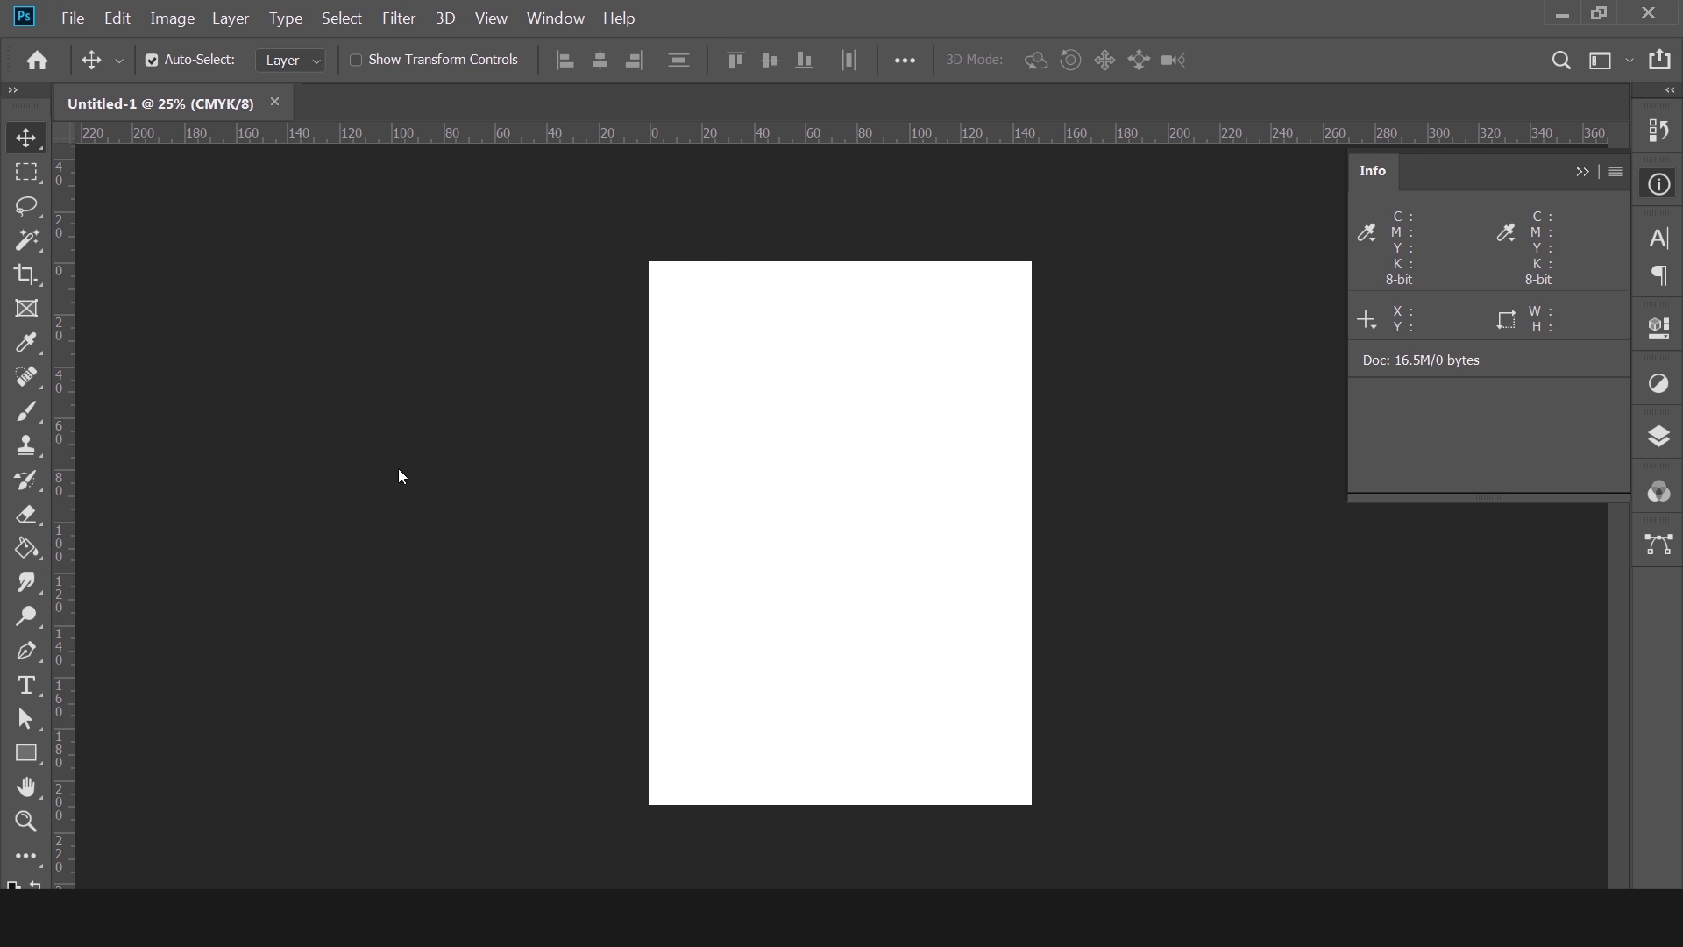
right_click(1091, 136)
left_click(1161, 184)
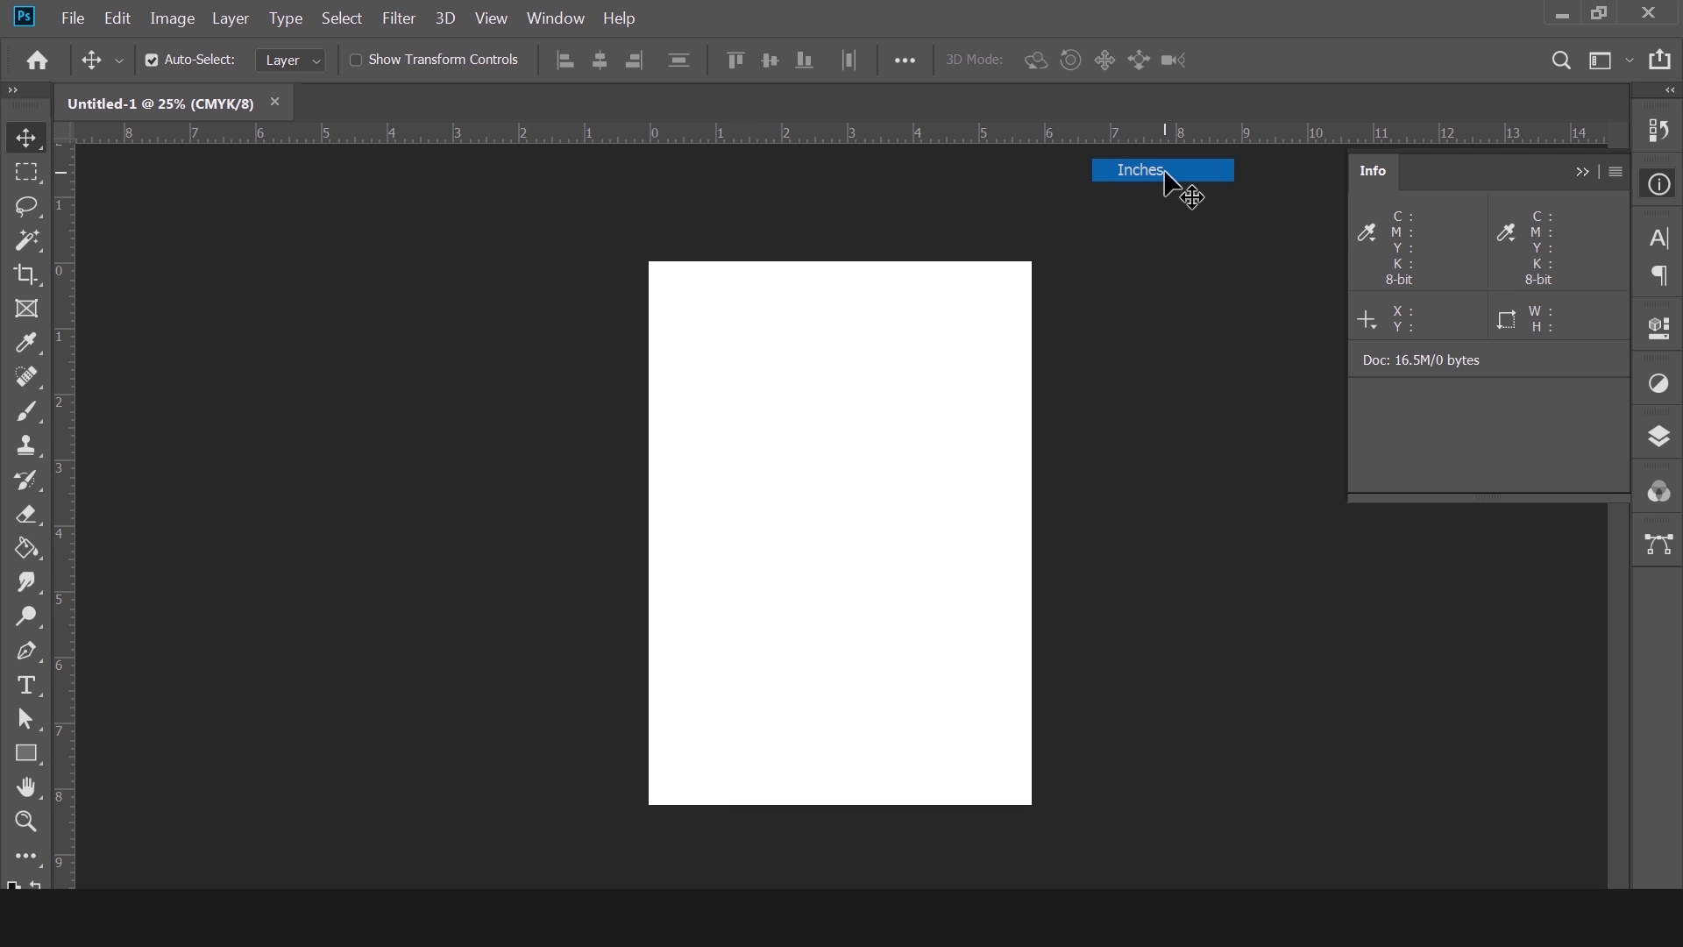
right_click(1185, 136)
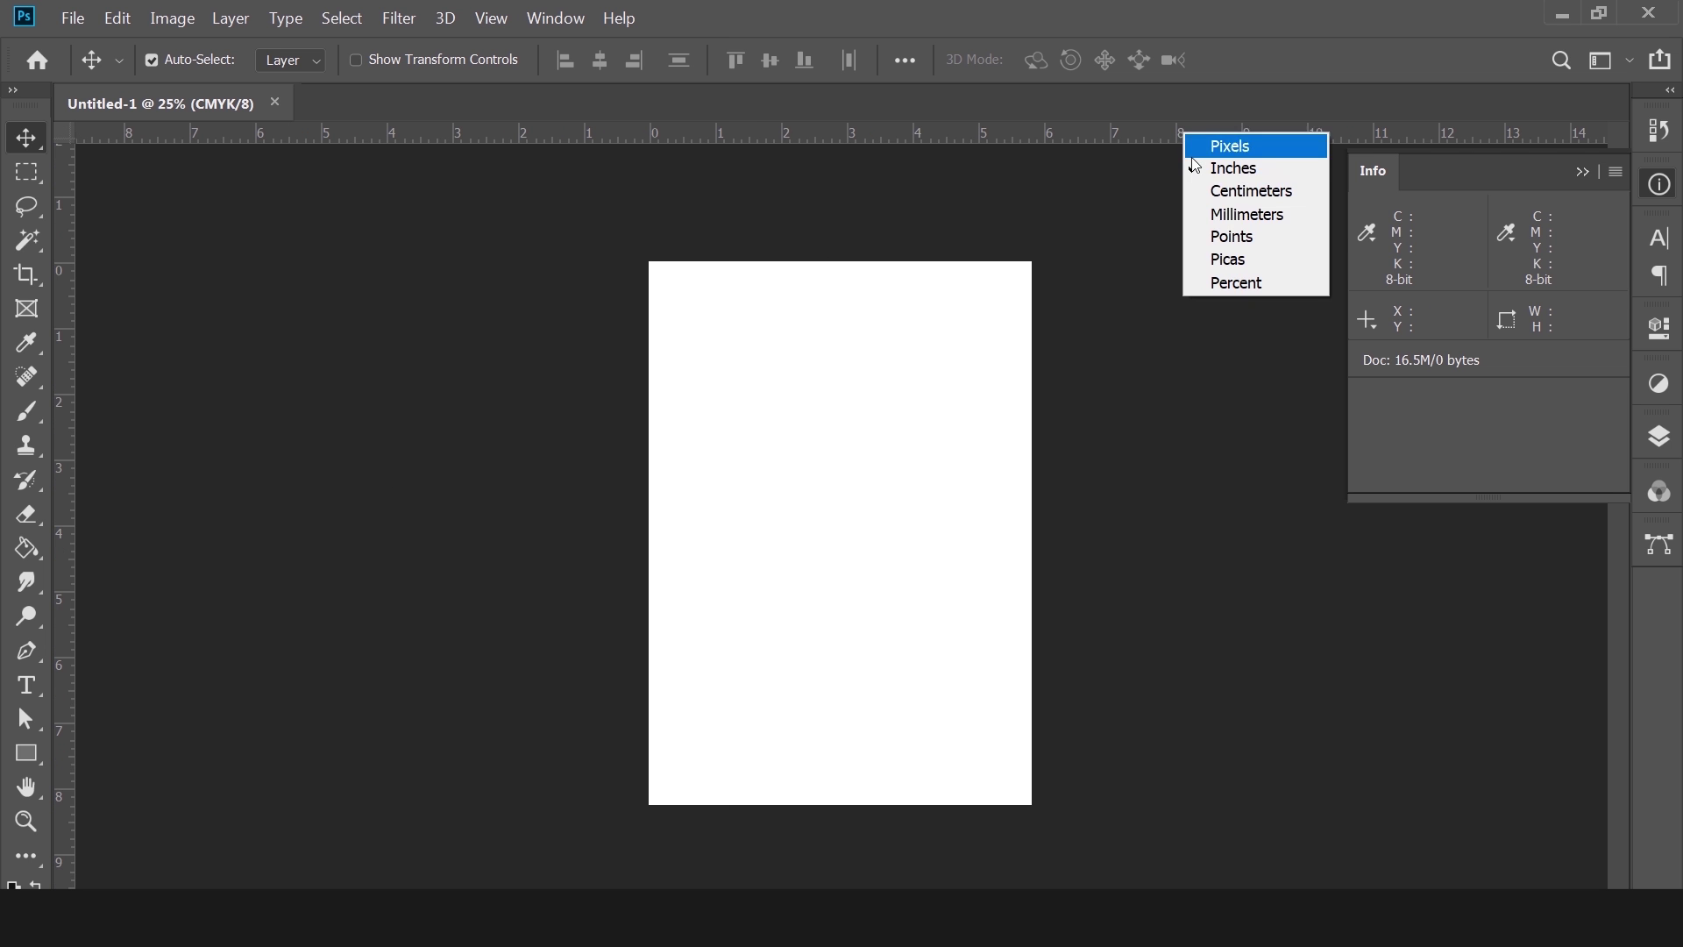
left_click(1203, 213)
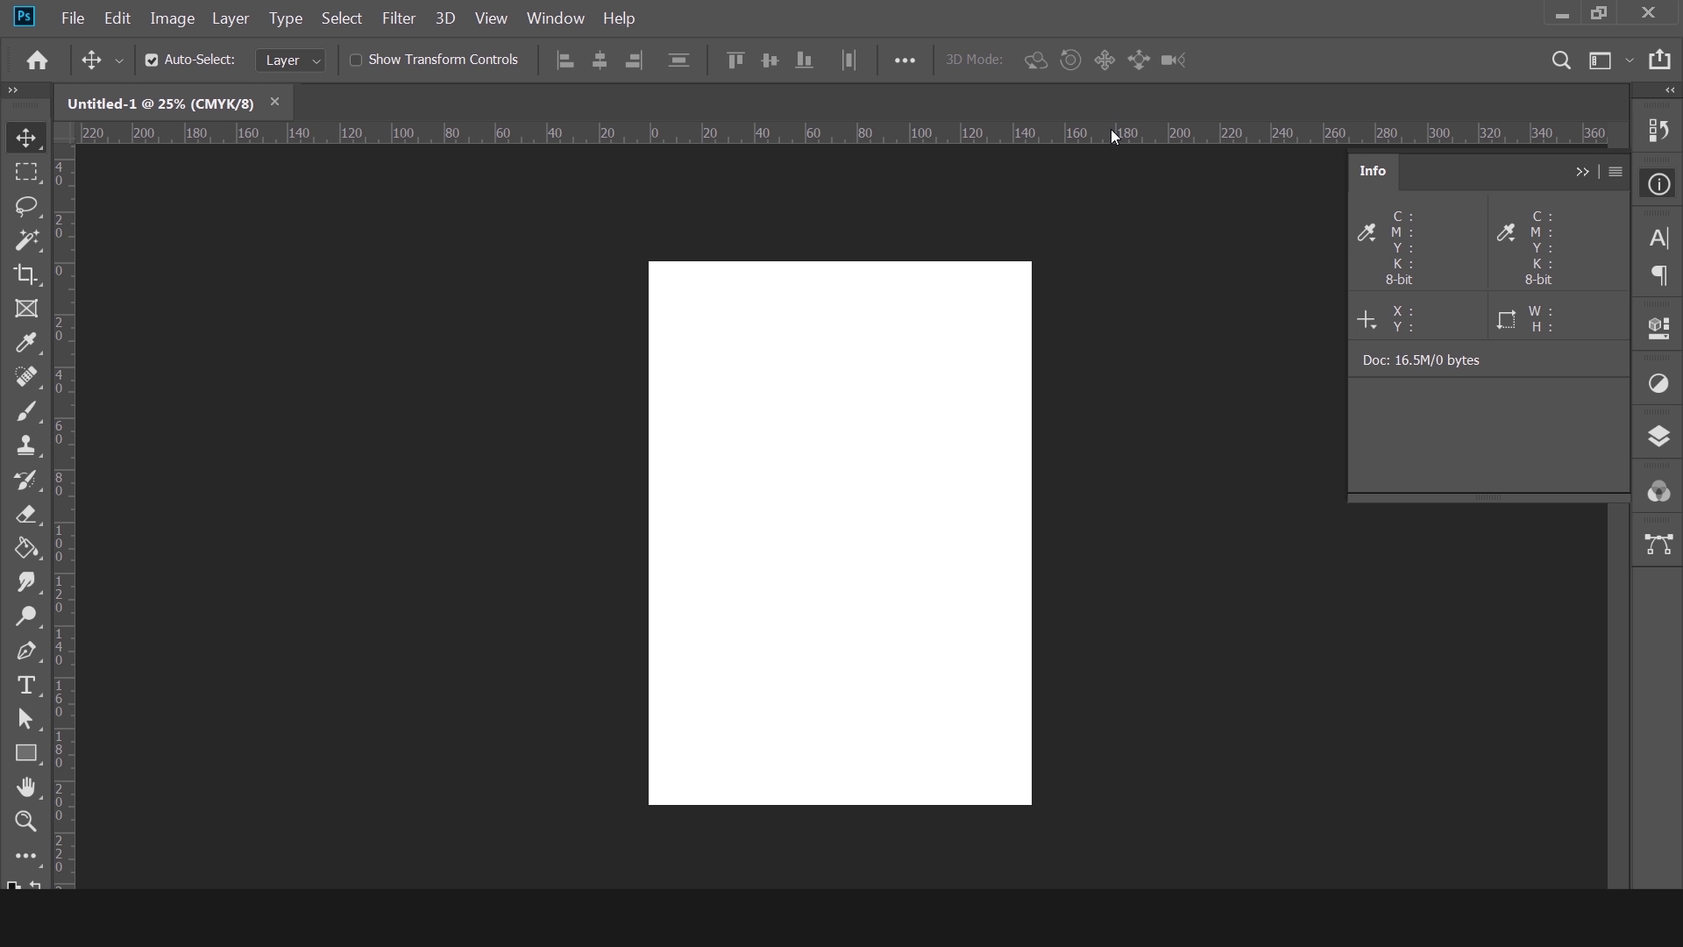
Drag horizontal guides to the top and bottom page edges, and vertical guides to the left and right edges.
left_click_drag(1112, 135, 1106, 266)
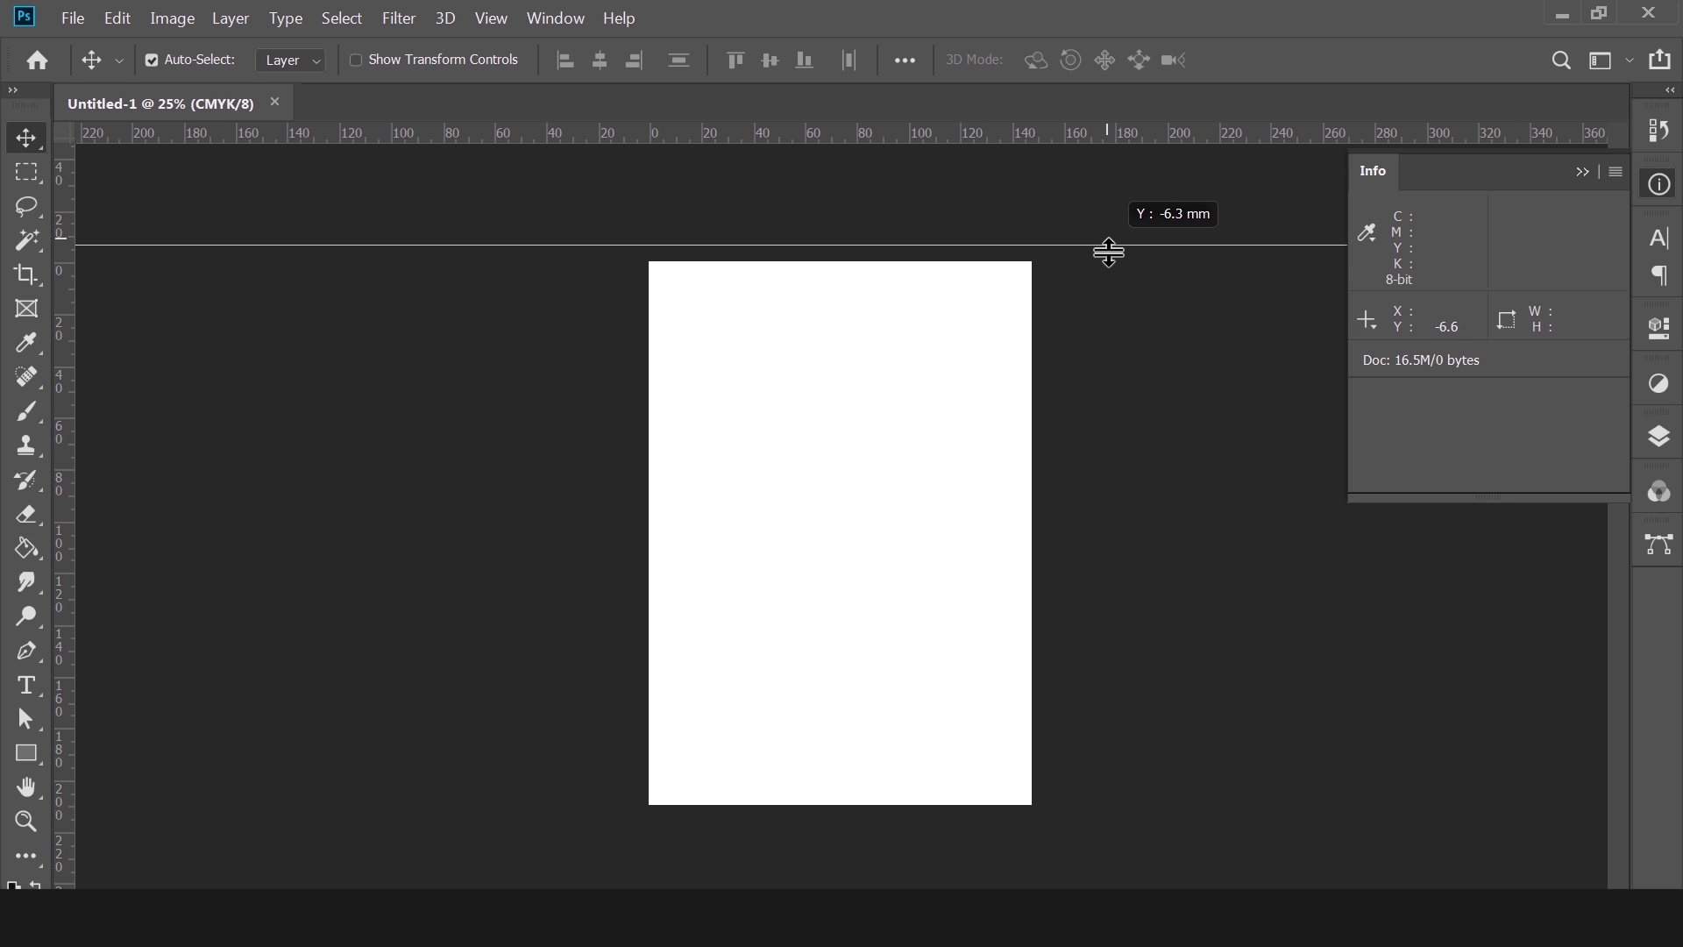
left_click_drag(1123, 136, 1119, 804)
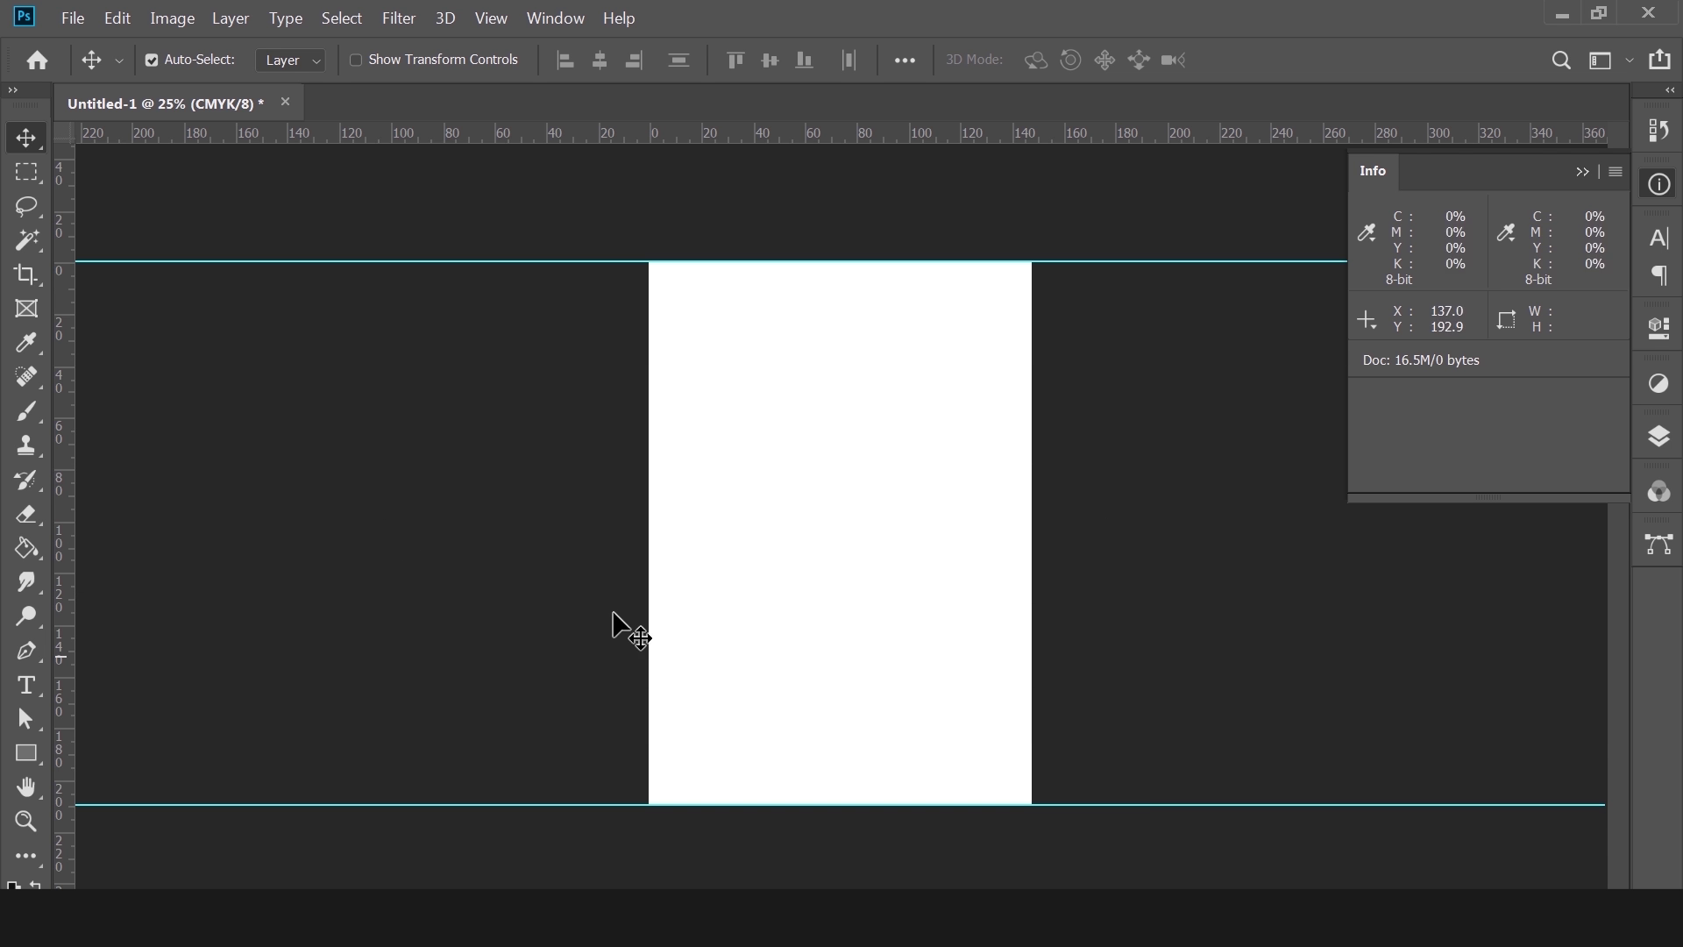
left_click_drag(66, 476, 650, 466)
left_click_drag(64, 480, 1031, 510)
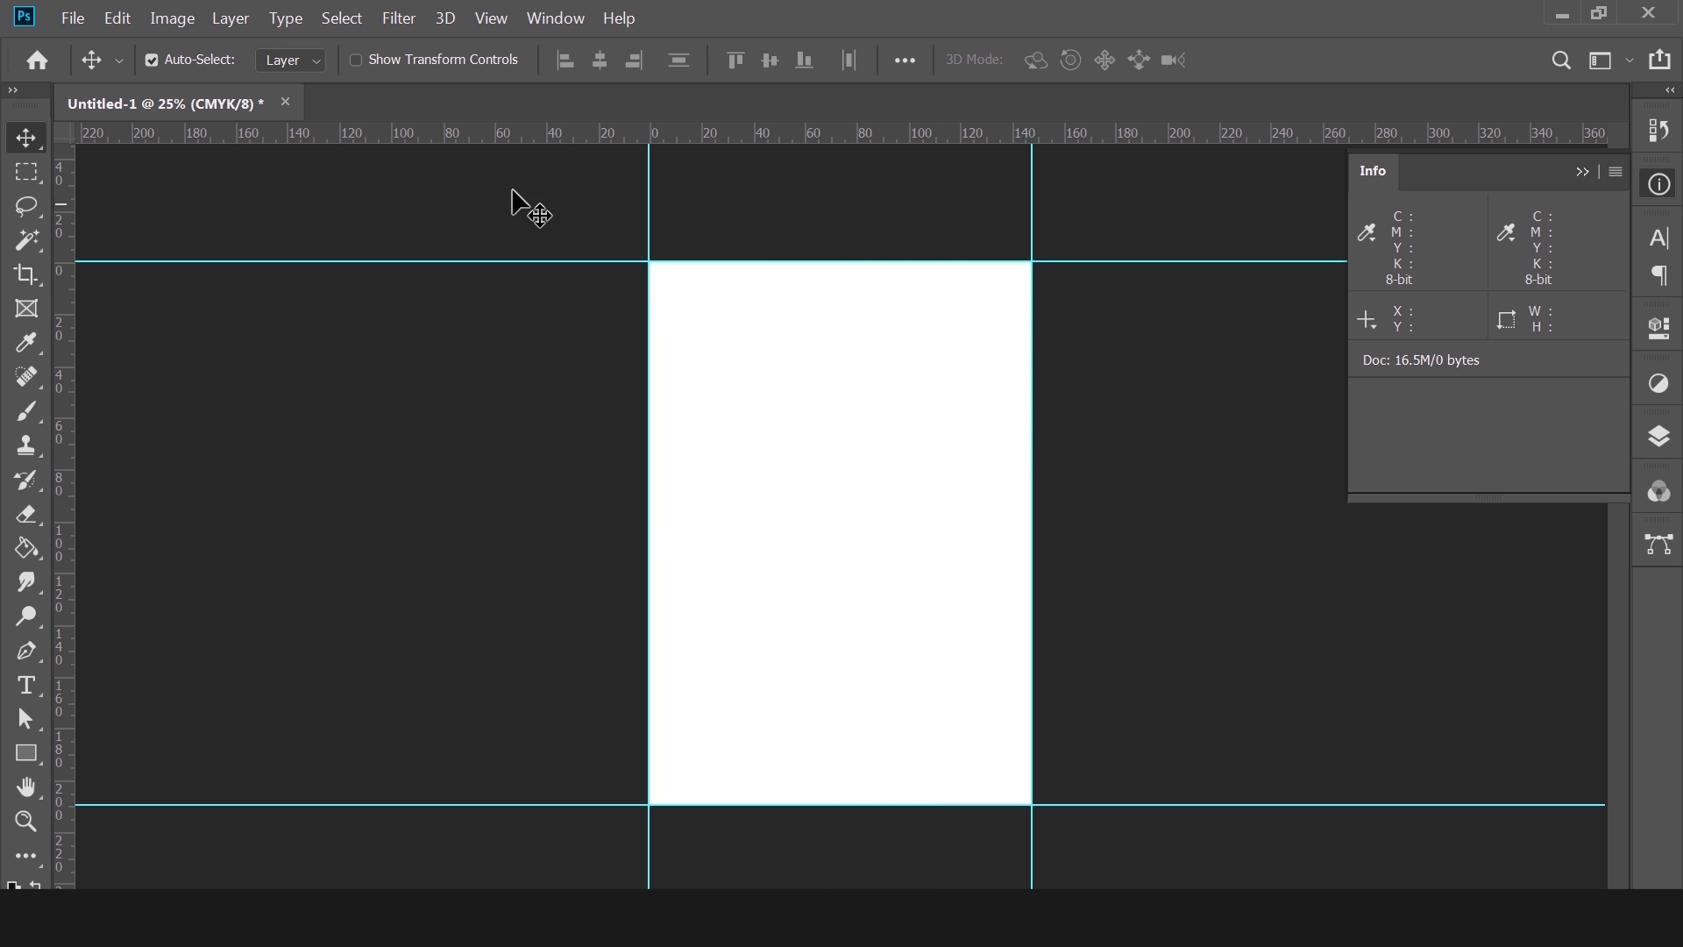
Resize the canvas in Canvas Size to 154 mm wide by 216 mm high.
left_click(194, 22)
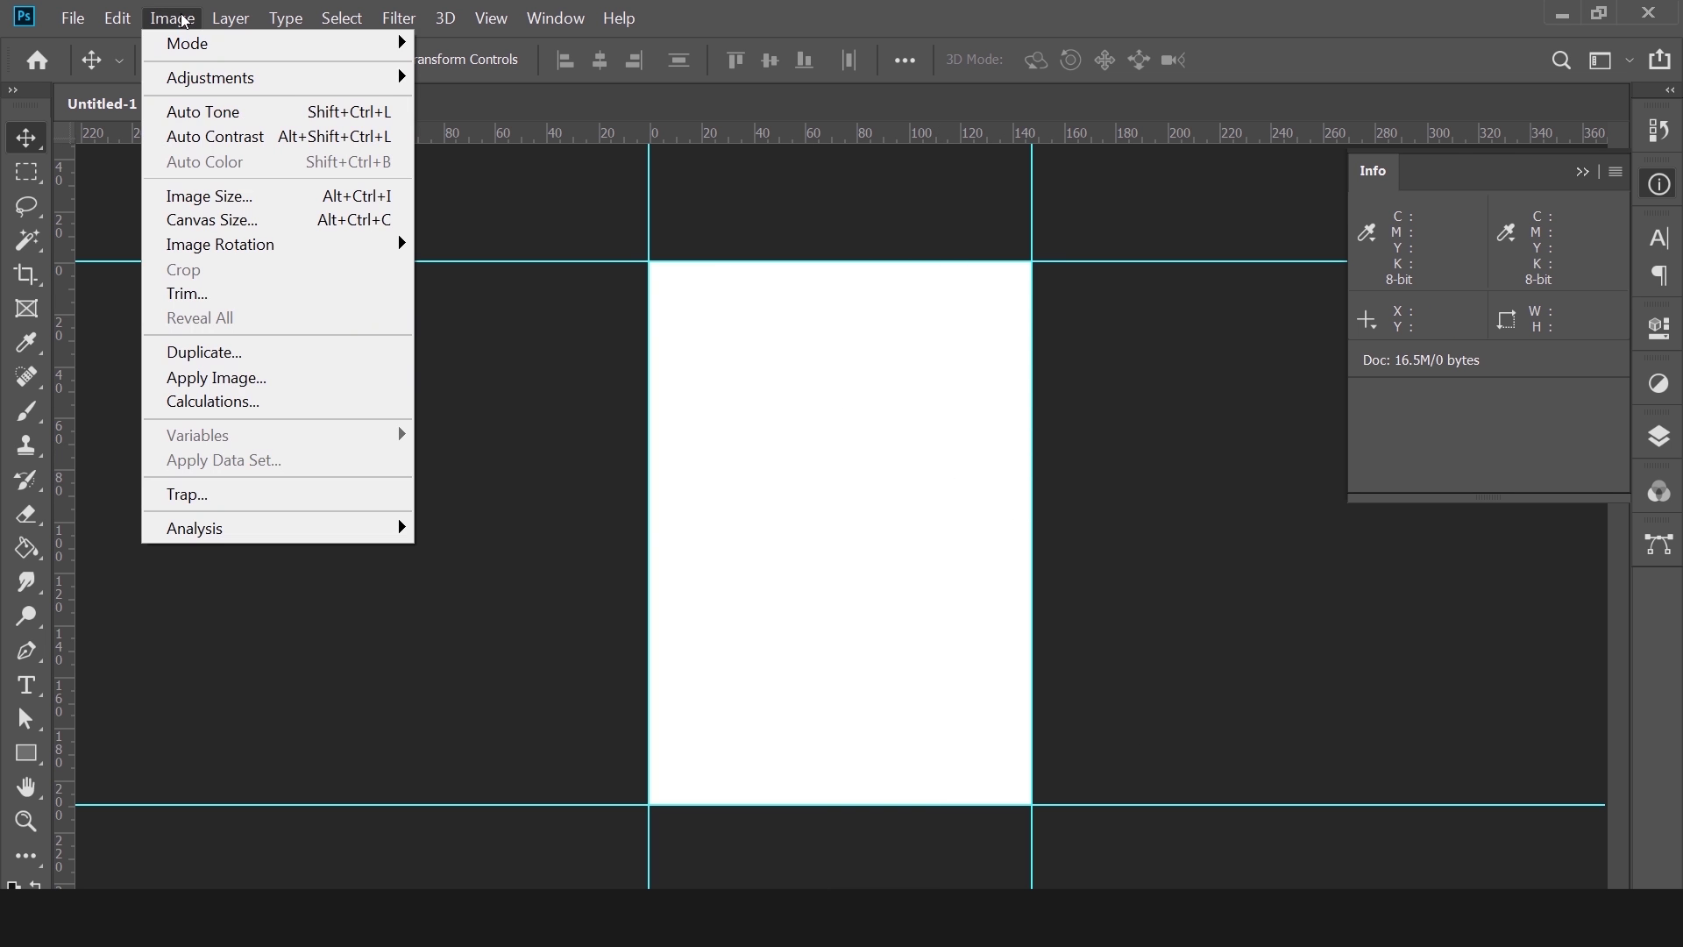
left_click(257, 221)
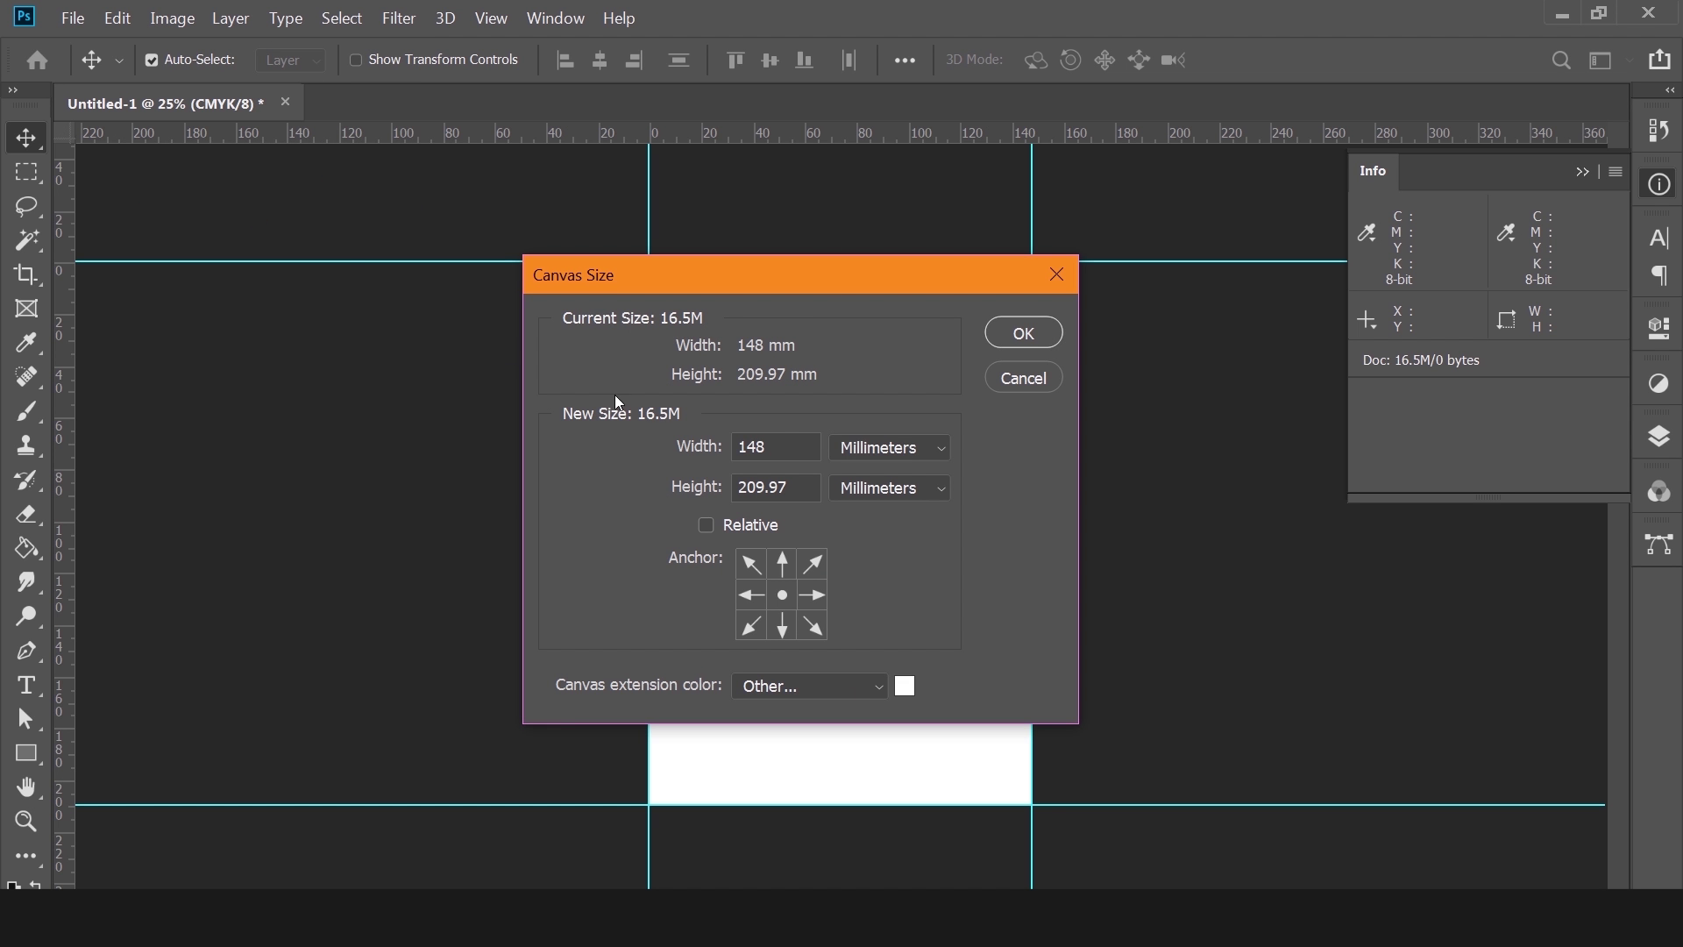
left_click_drag(790, 445, 718, 440)
type("154")
key("Tab")
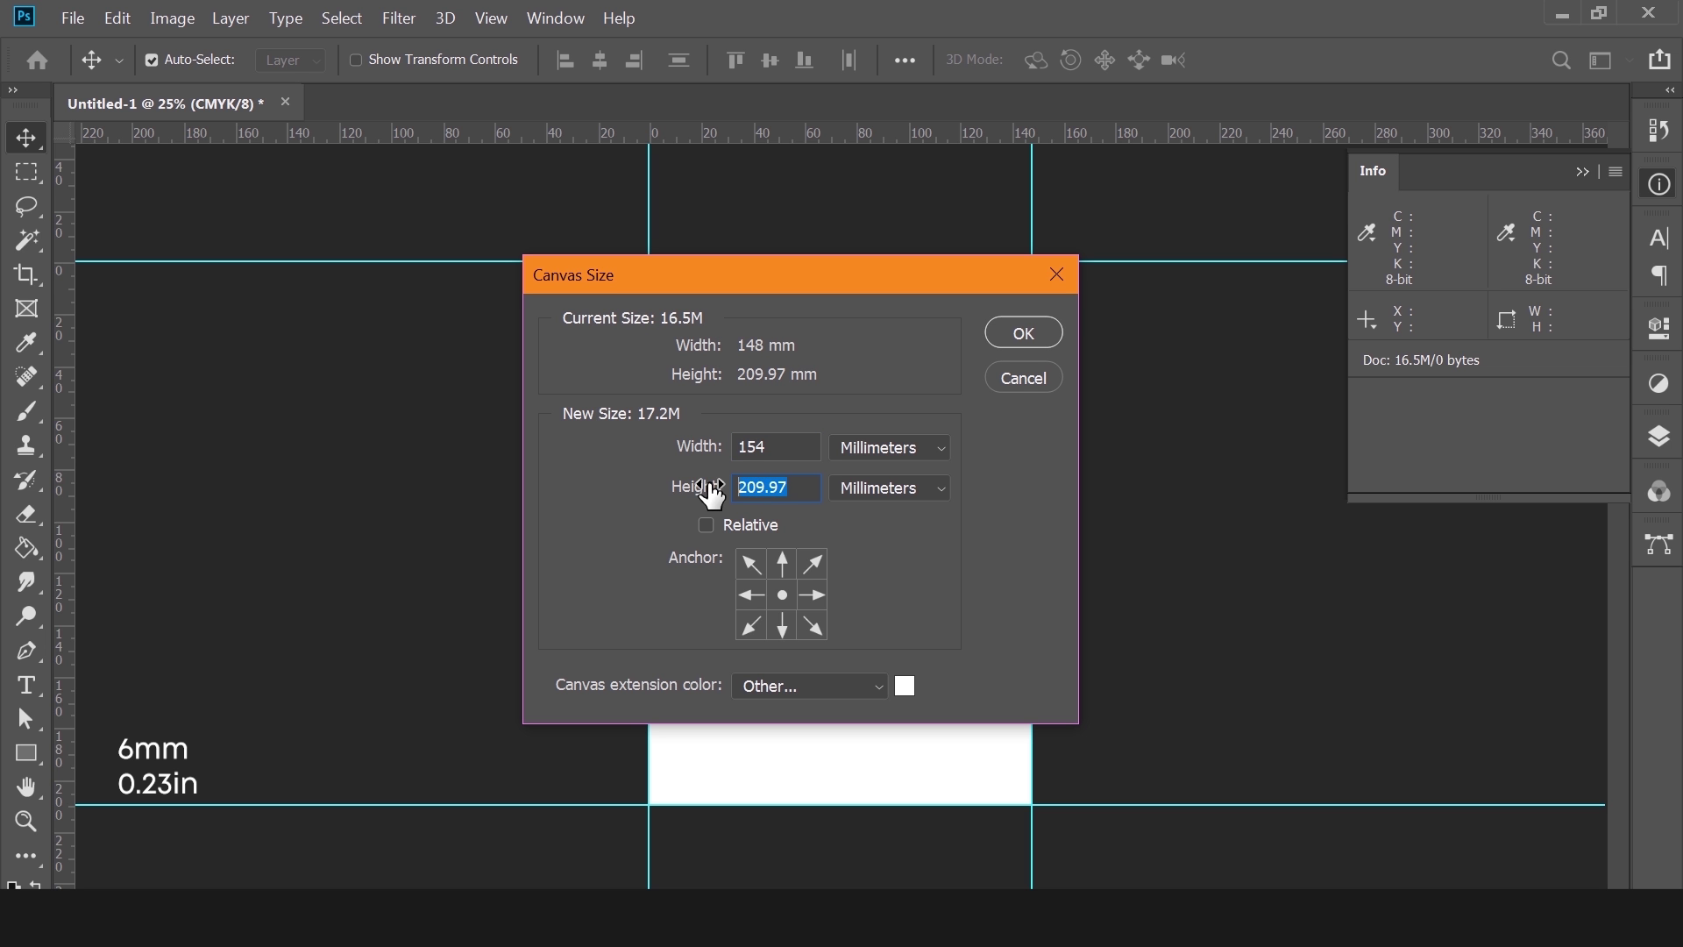
type("216")
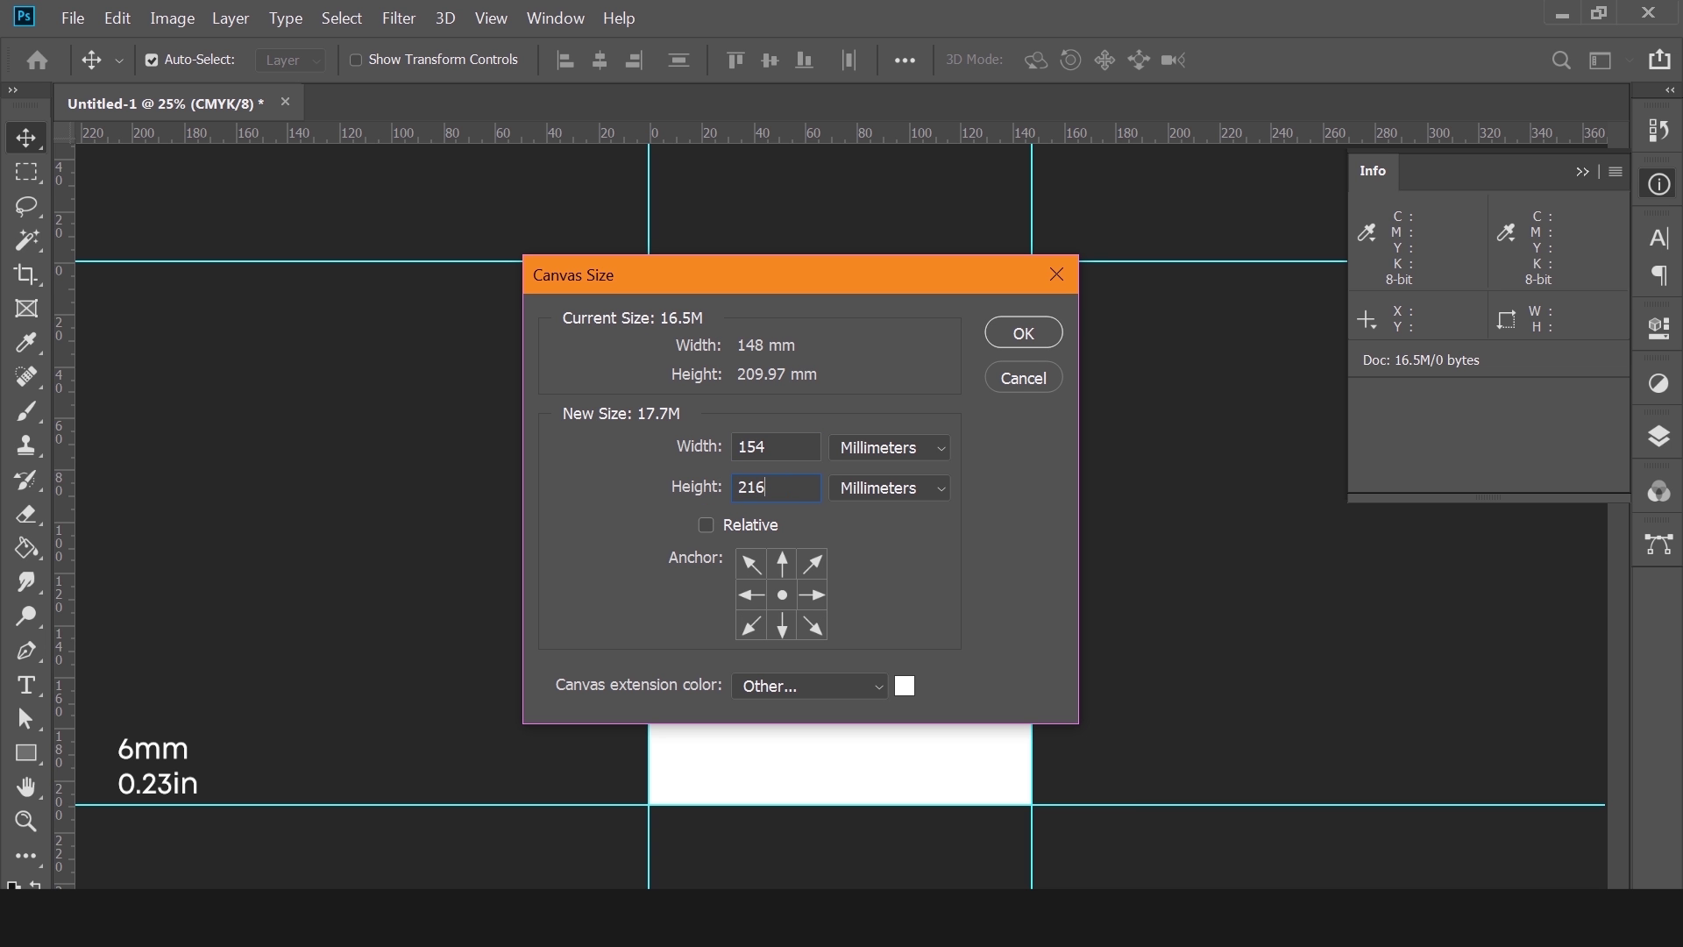
left_click(1032, 338)
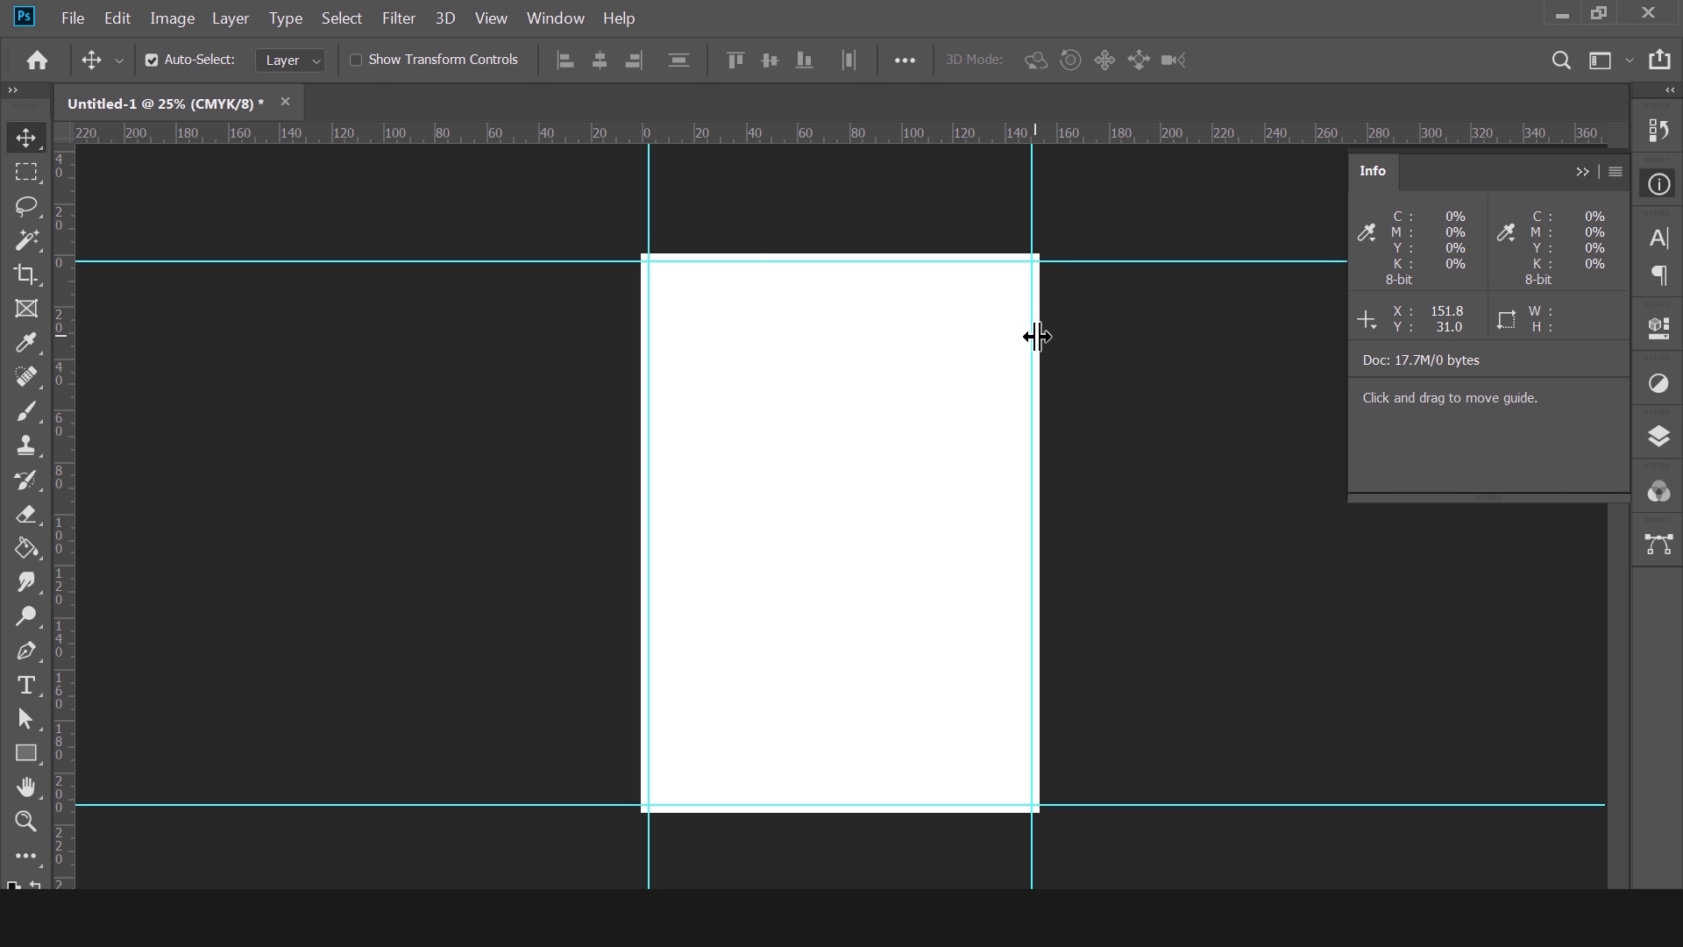
Place the 'G - Client Services - 01' photo as a linked image.
left_click(73, 18)
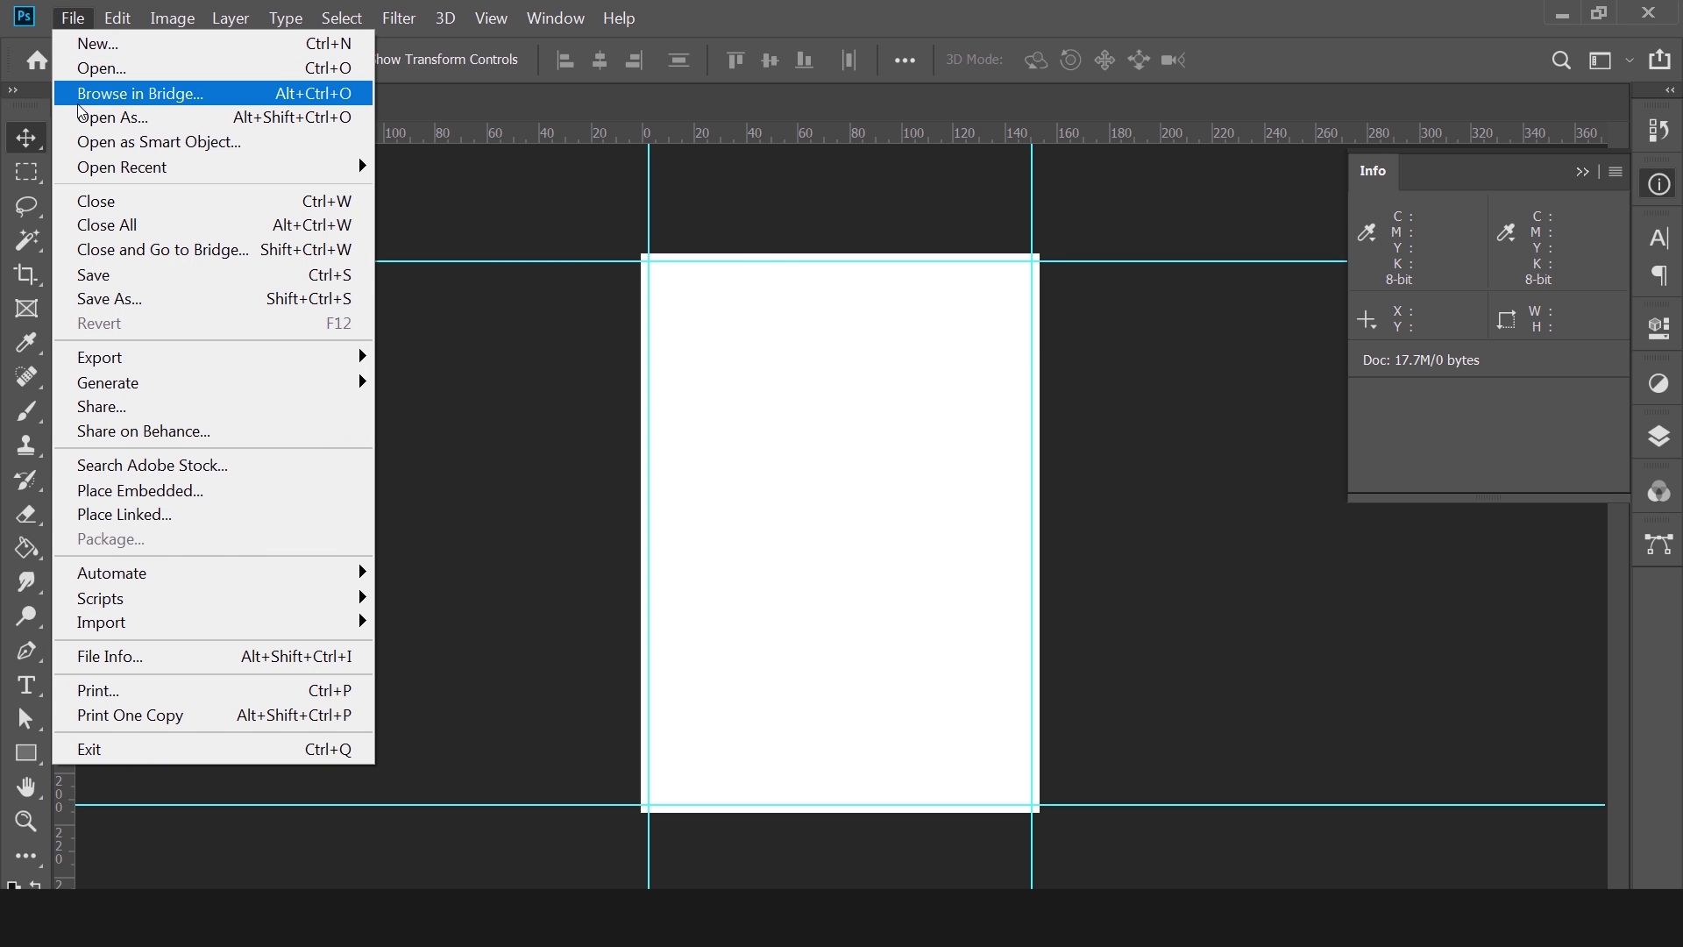
left_click(188, 514)
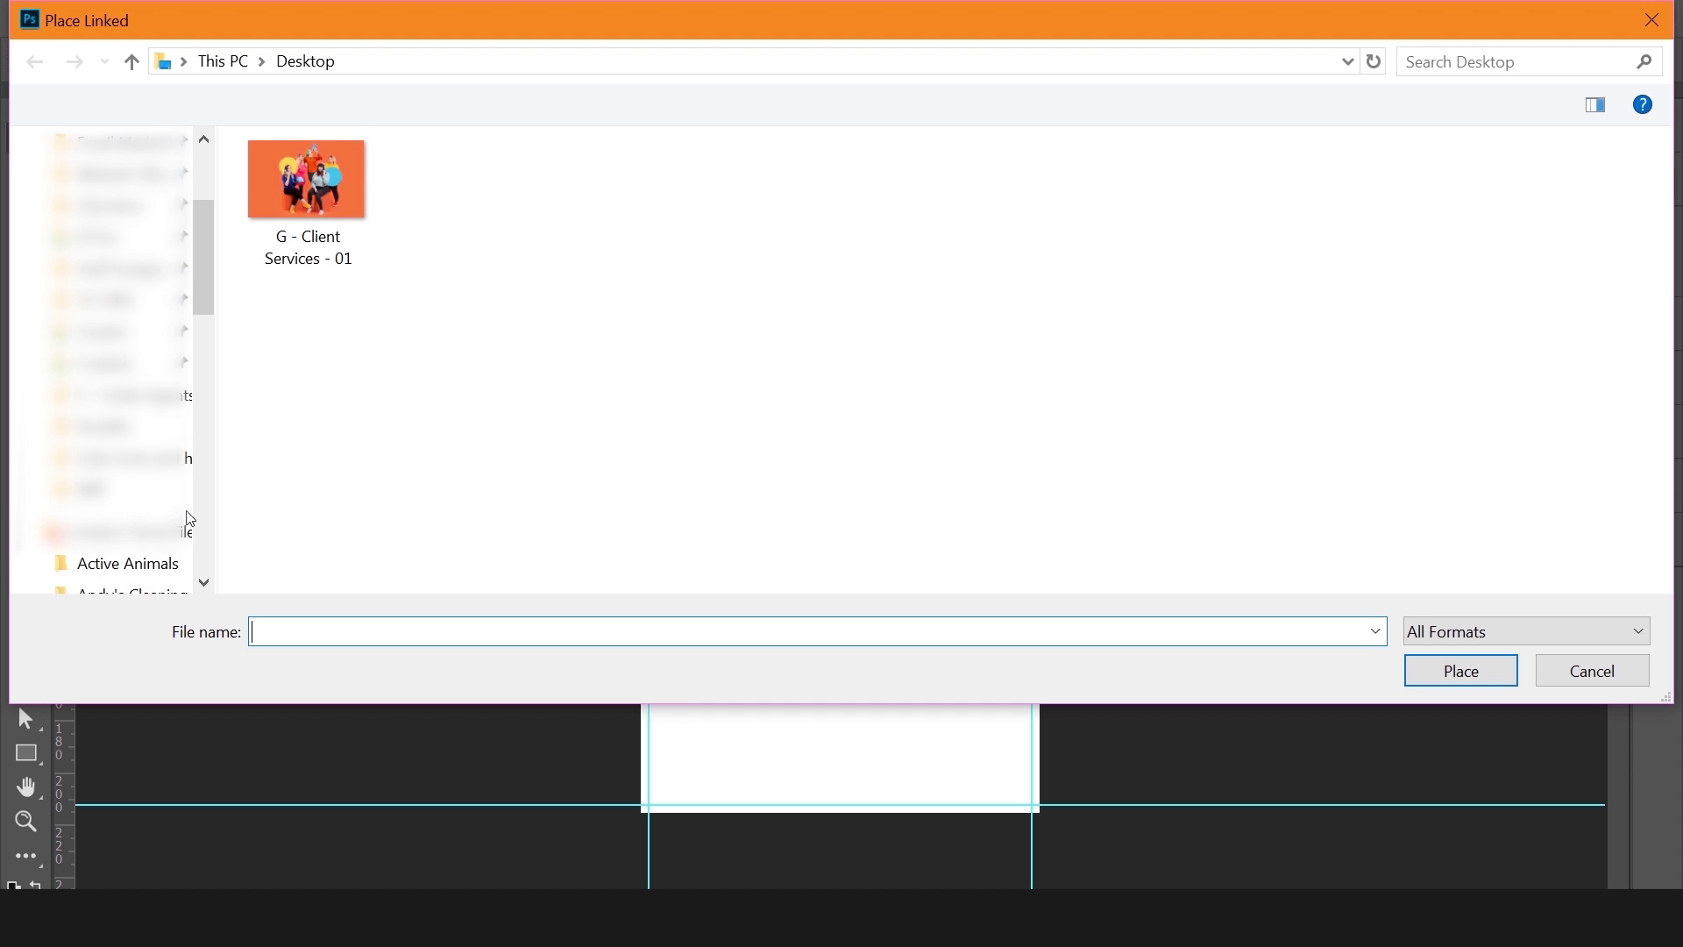
double_click(303, 181)
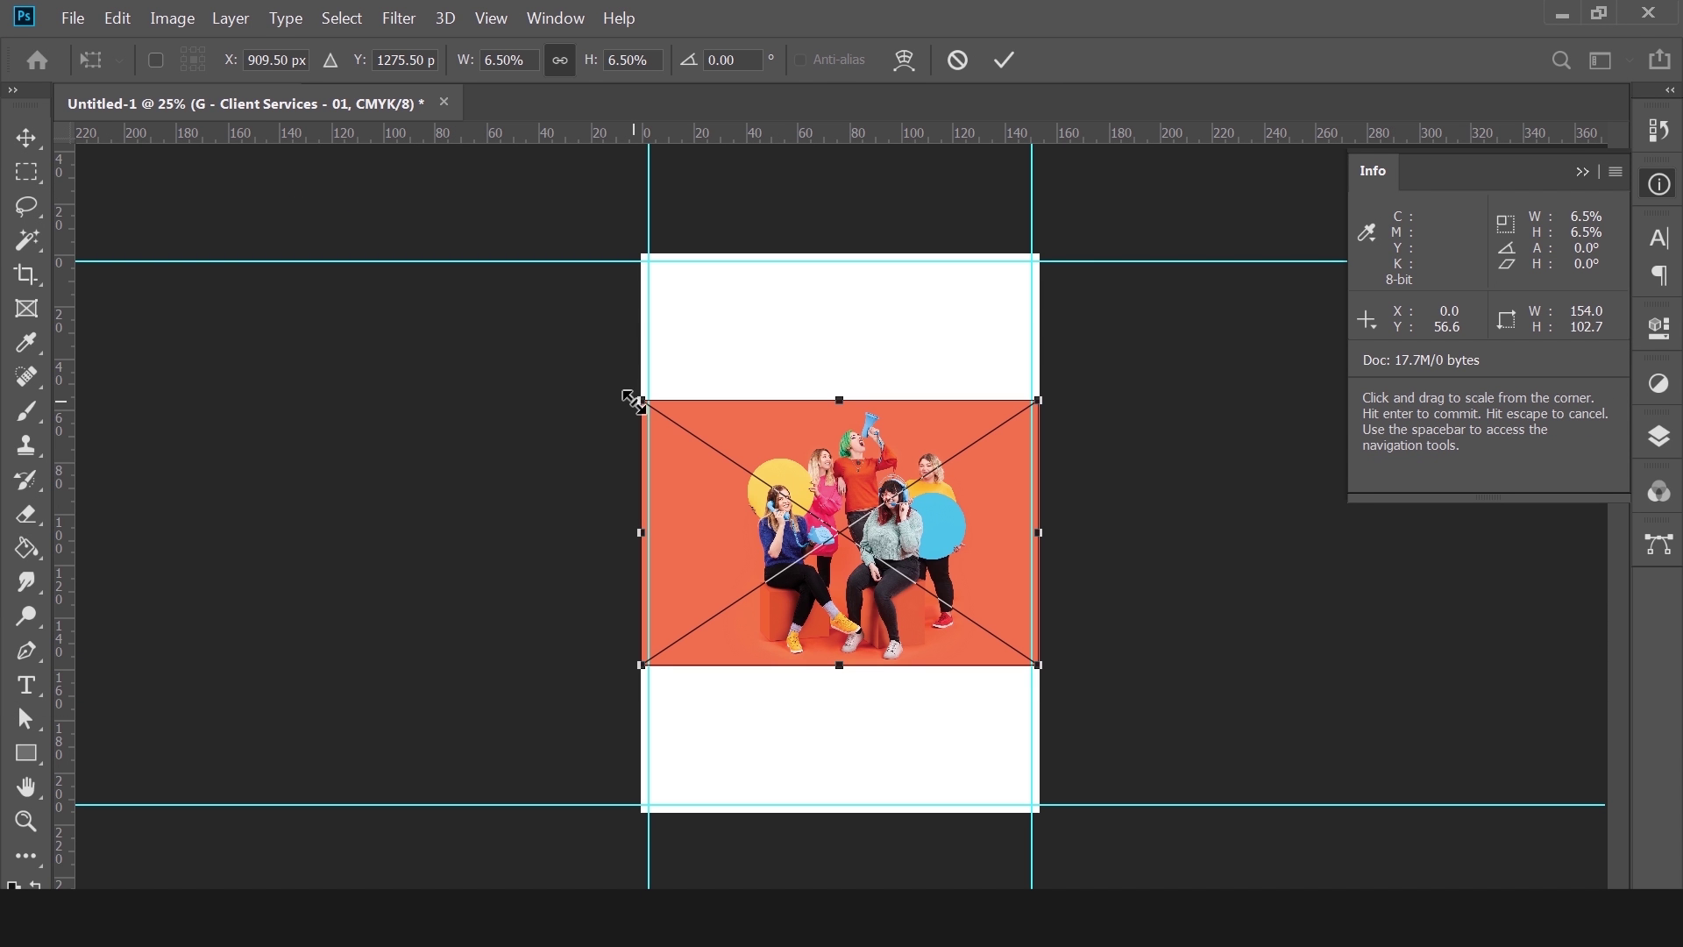
Enlarge the photo to span the page width, shift it right, and commit it.
left_click_drag(637, 402, 566, 352)
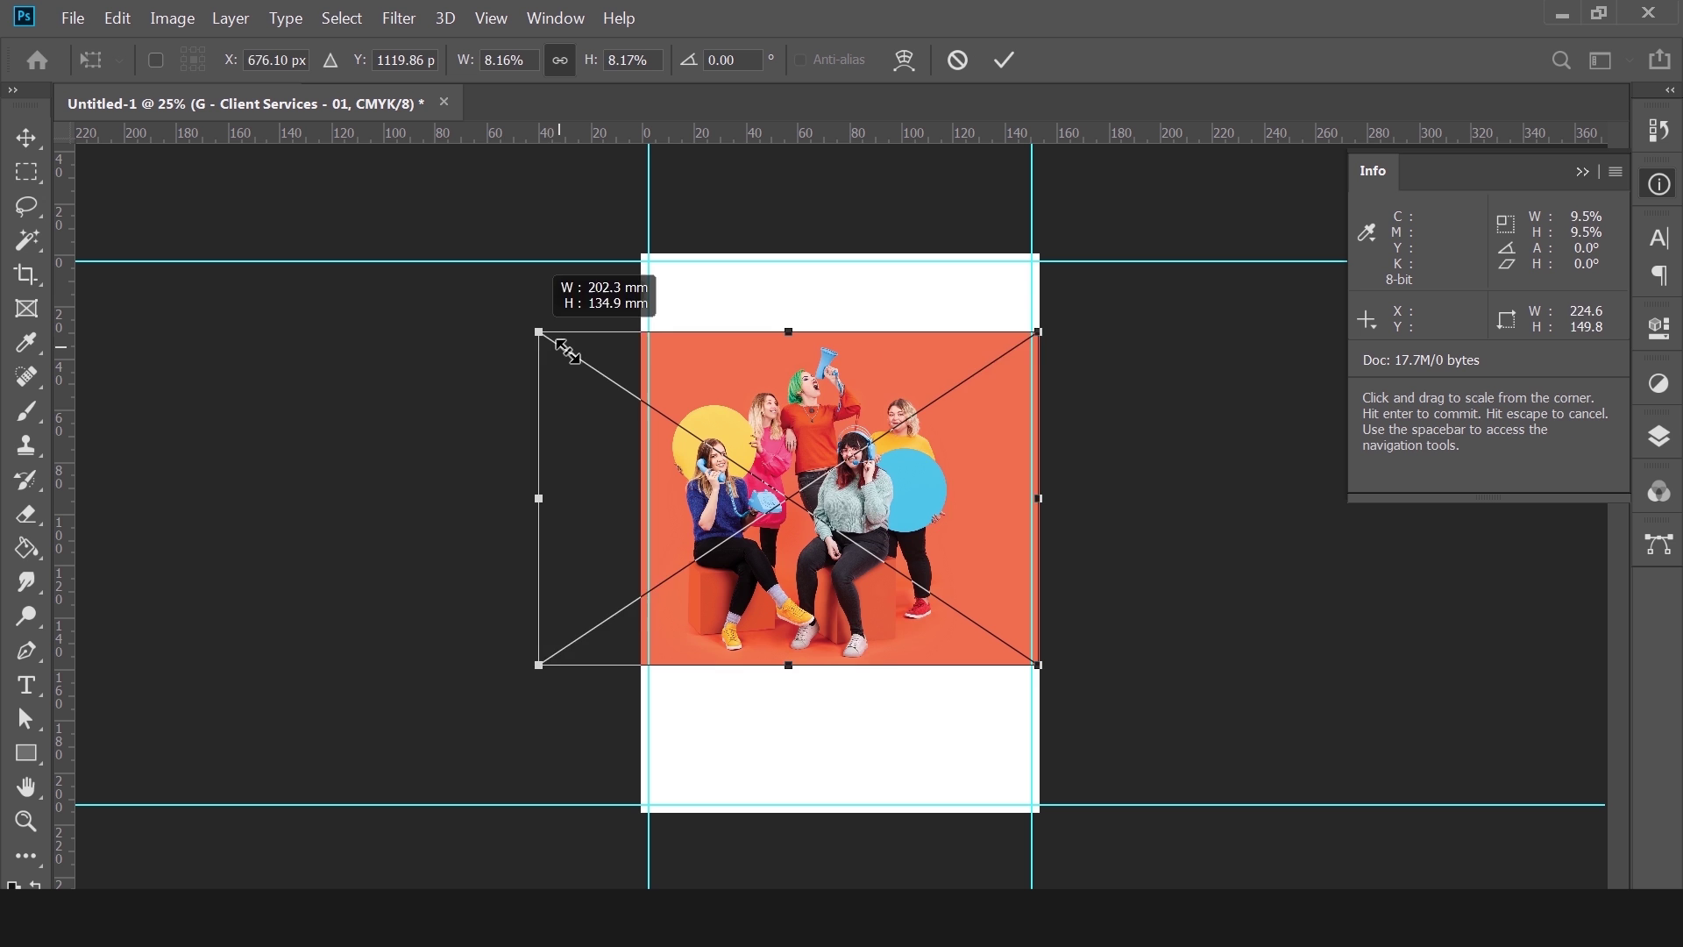
left_click_drag(567, 350, 487, 302)
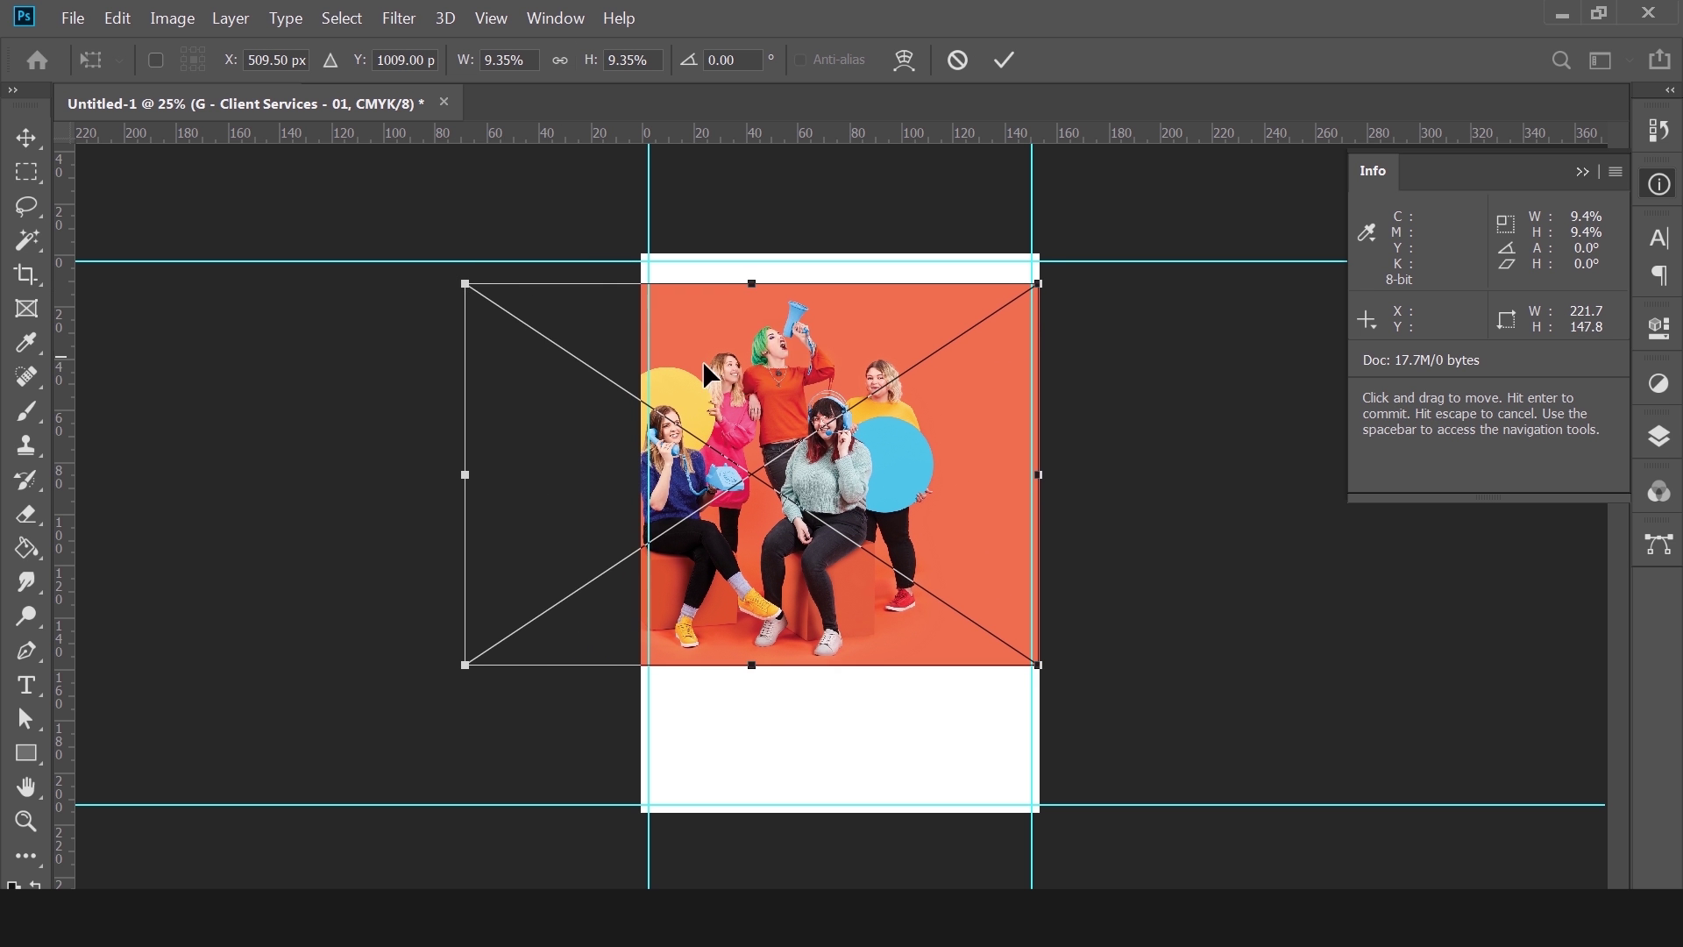
left_click_drag(704, 369, 799, 375)
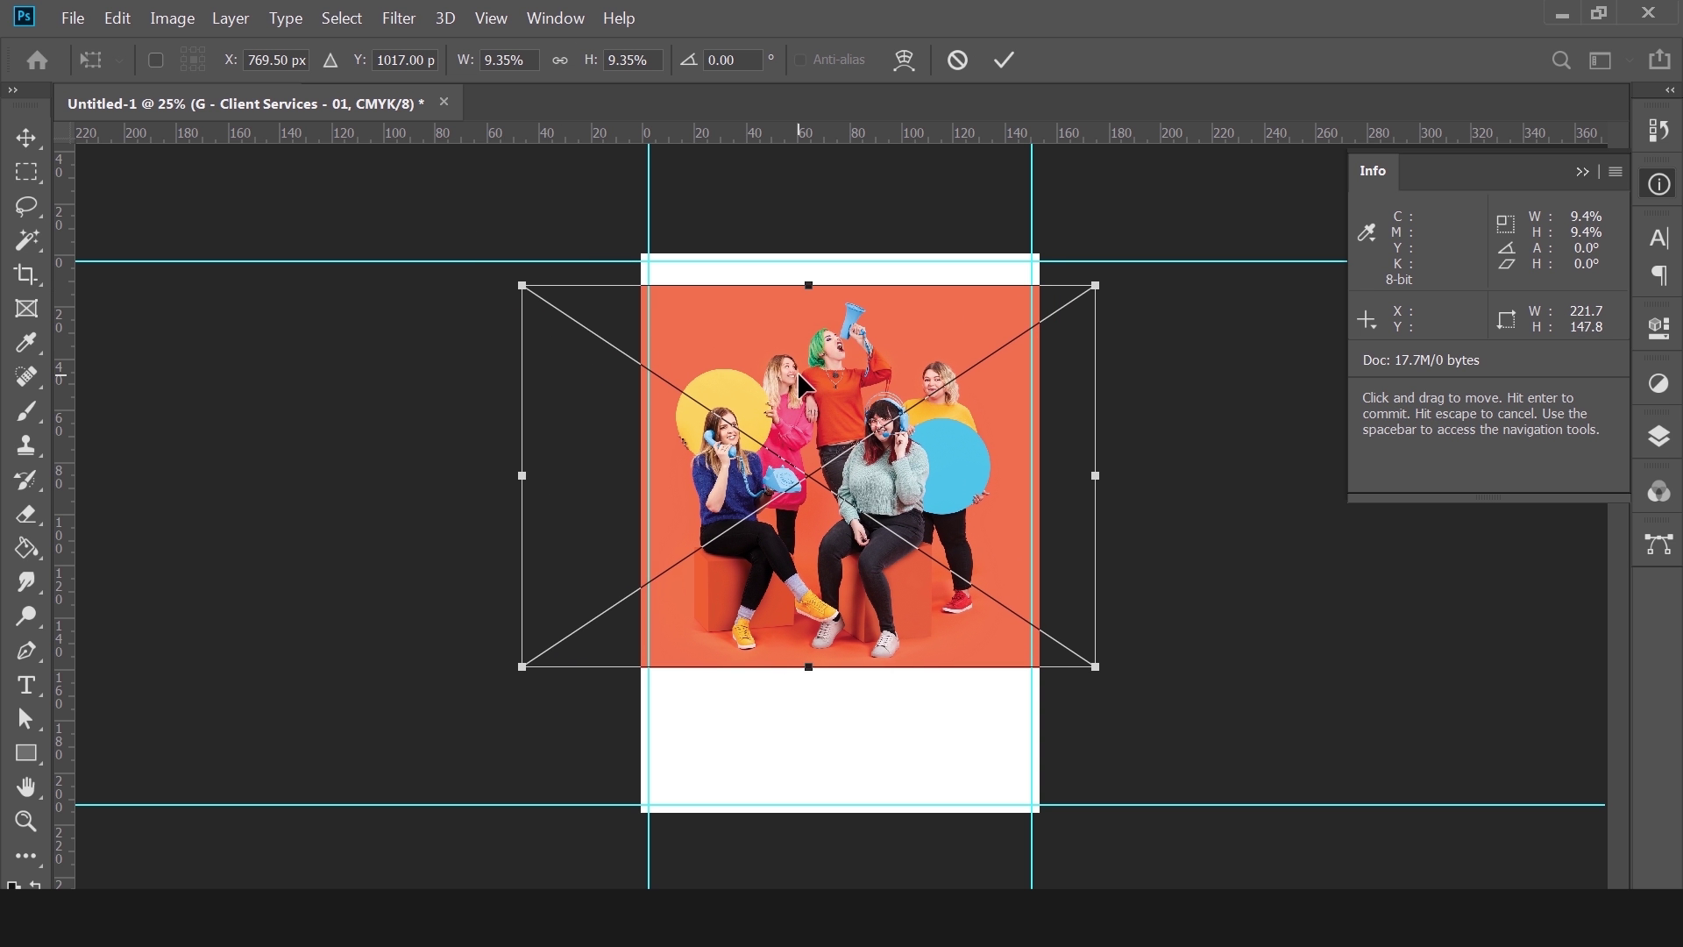
key("Return")
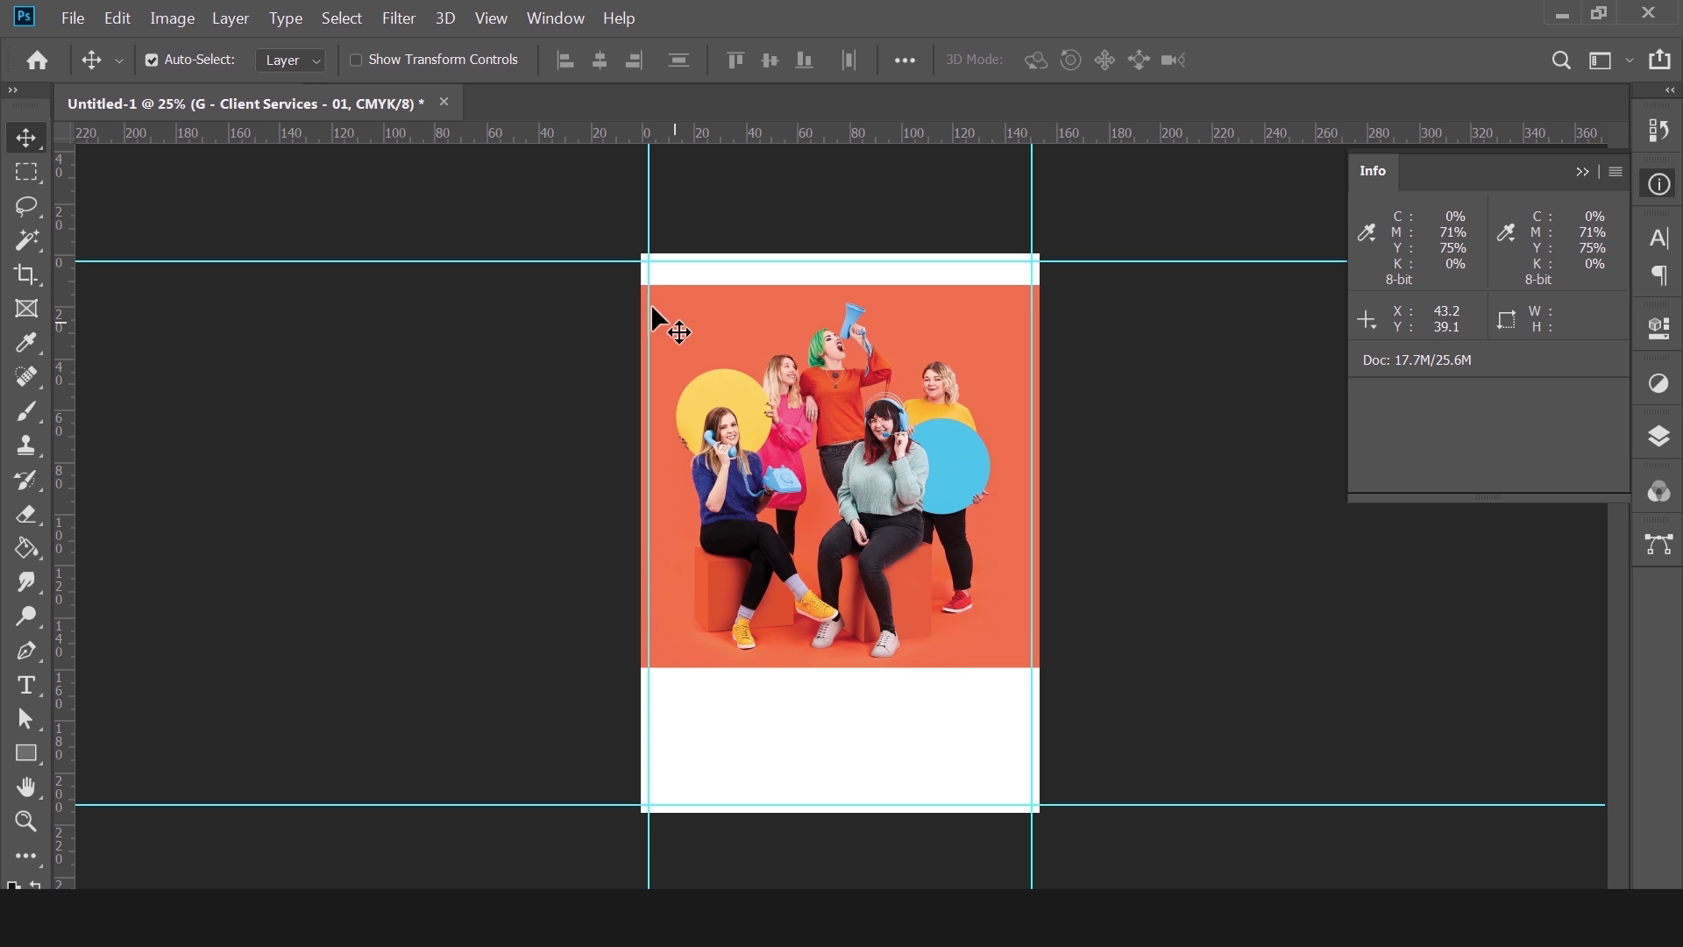
left_click(191, 18)
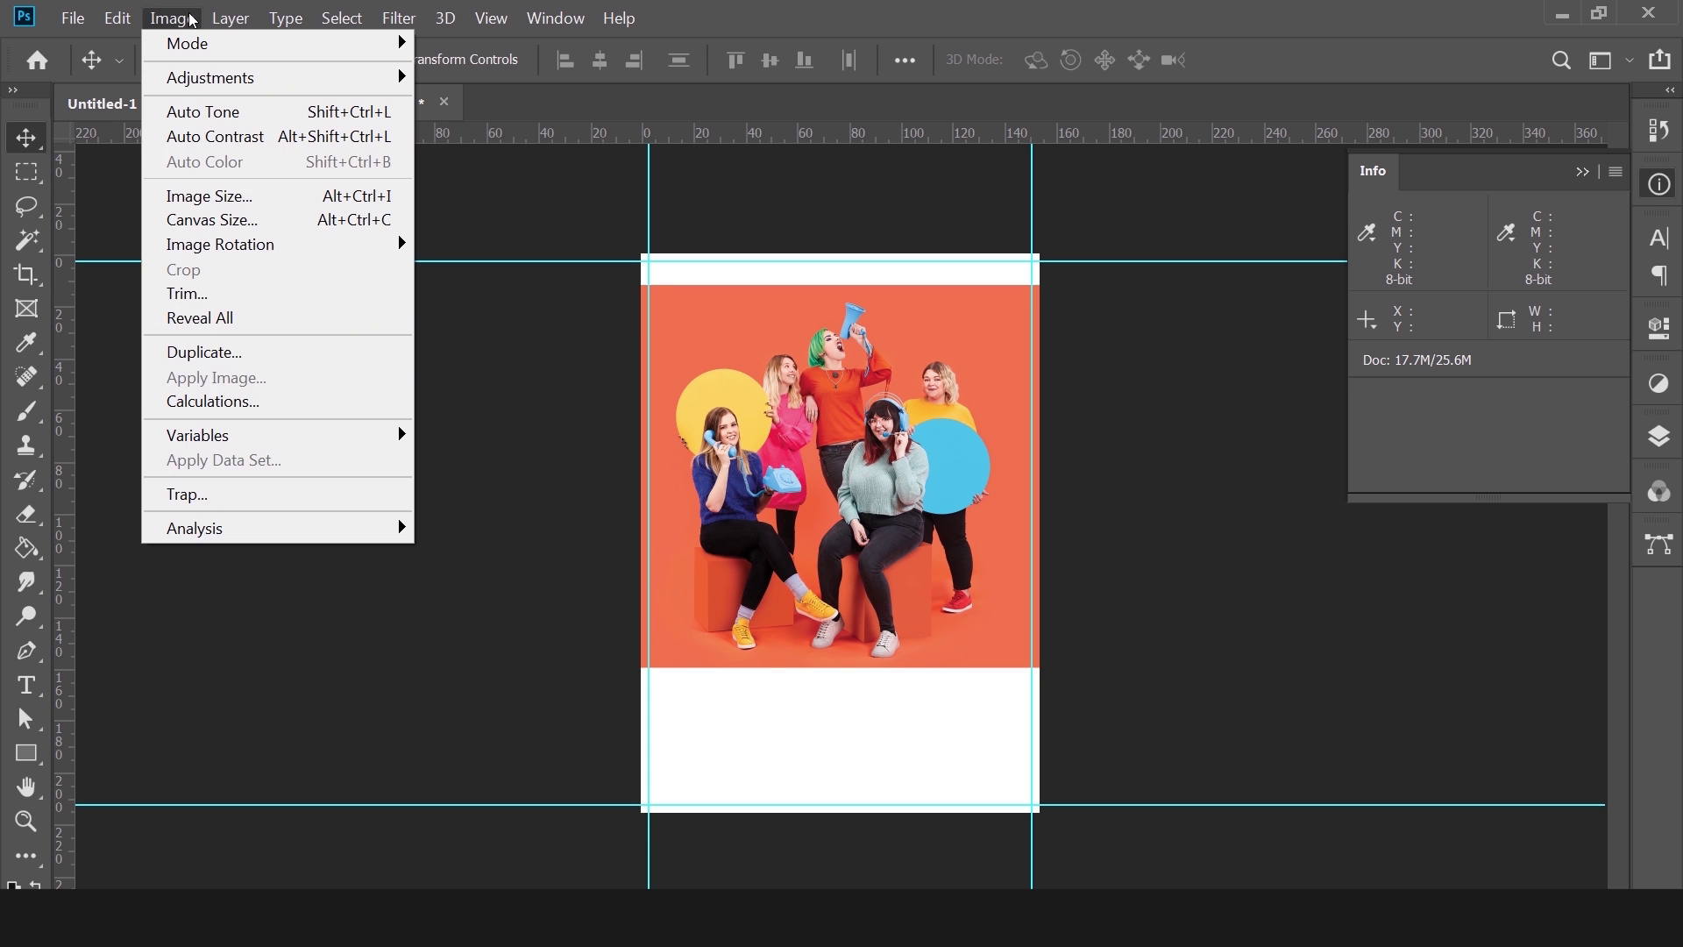
mouse_move(198, 44)
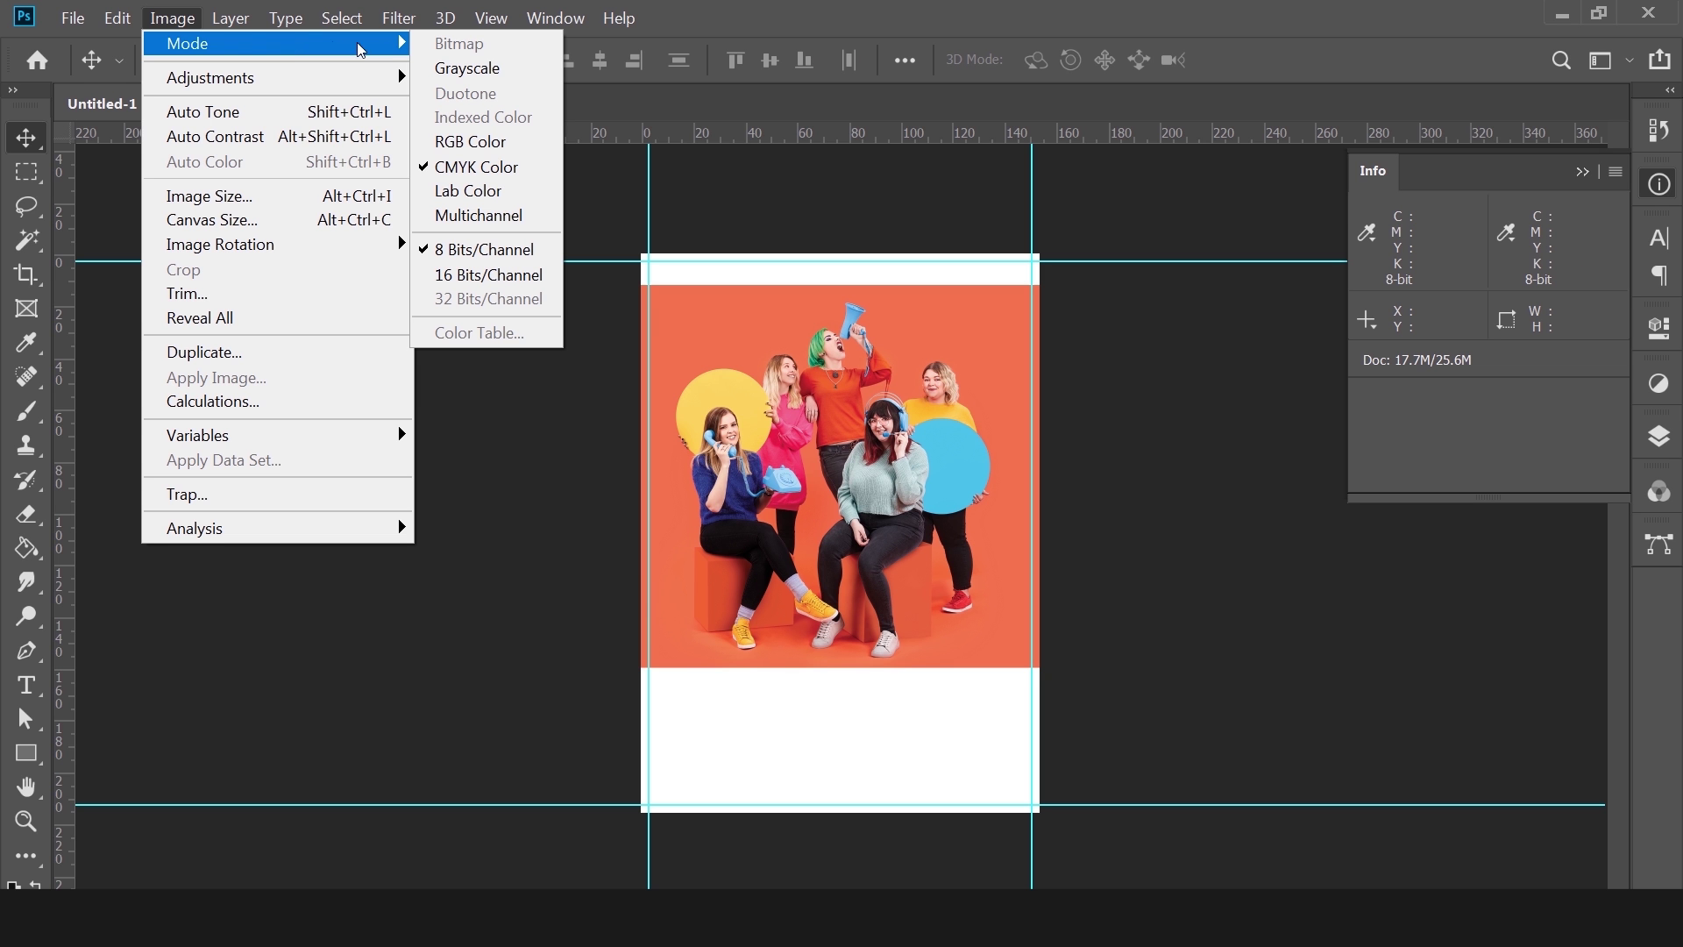
left_click(521, 173)
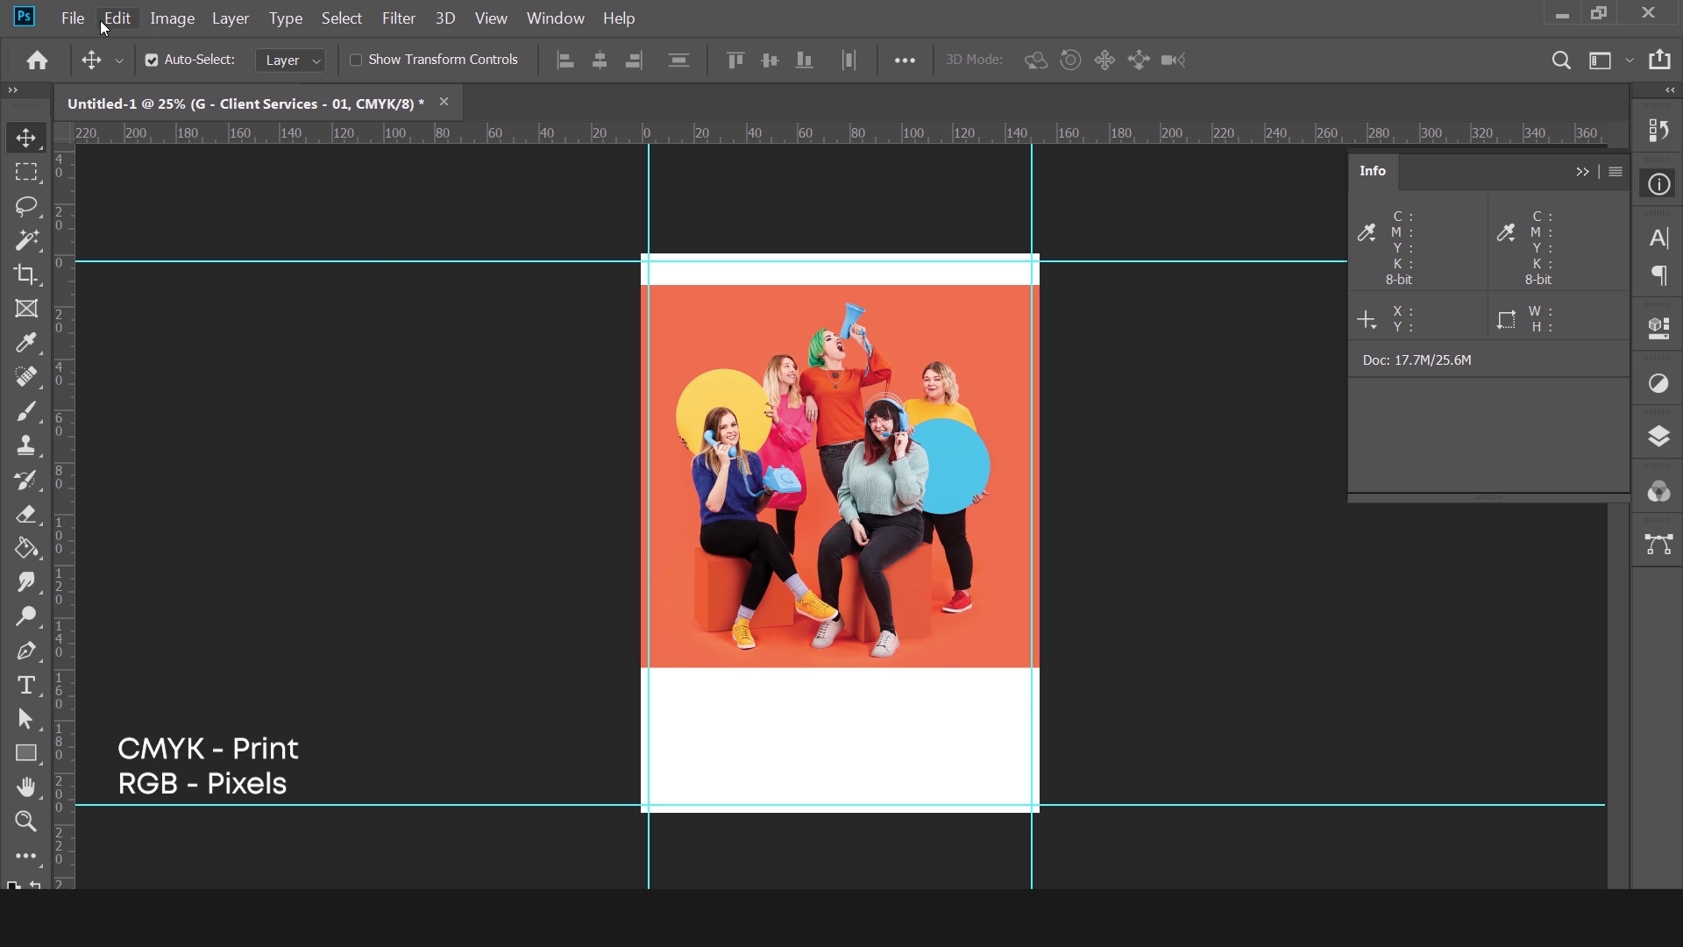
Save As Photoshop PDF, as a copy with Layers off, named 'Test File'.
left_click(73, 18)
left_click(208, 297)
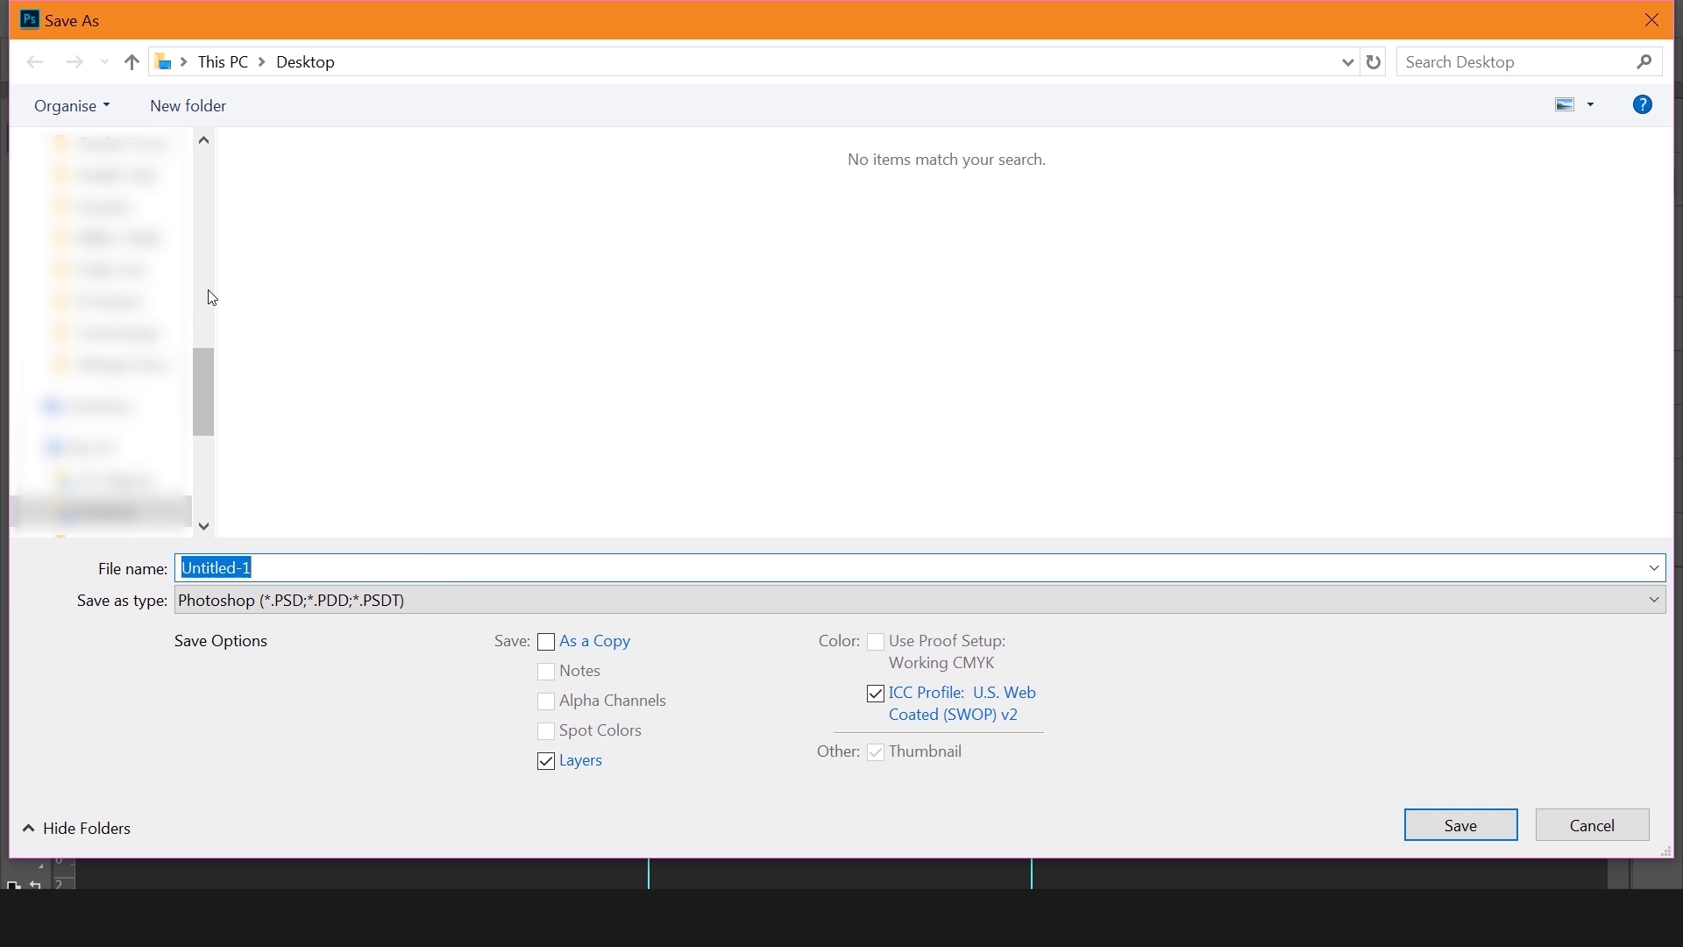
left_click(456, 601)
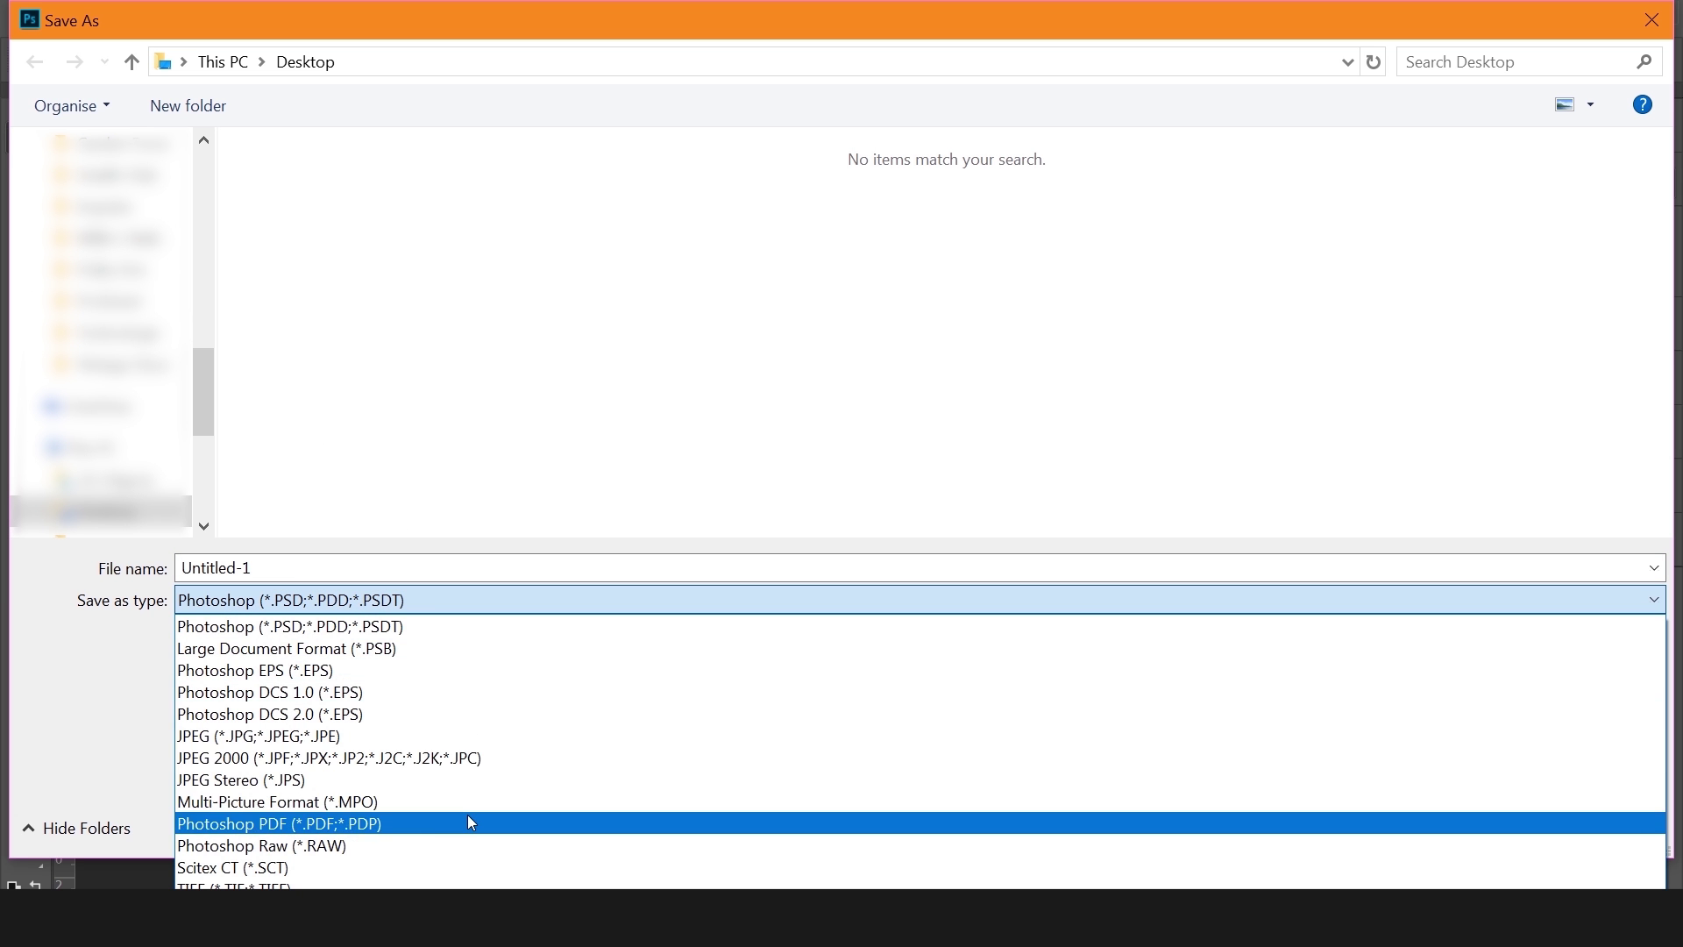
left_click(466, 822)
left_click(592, 642)
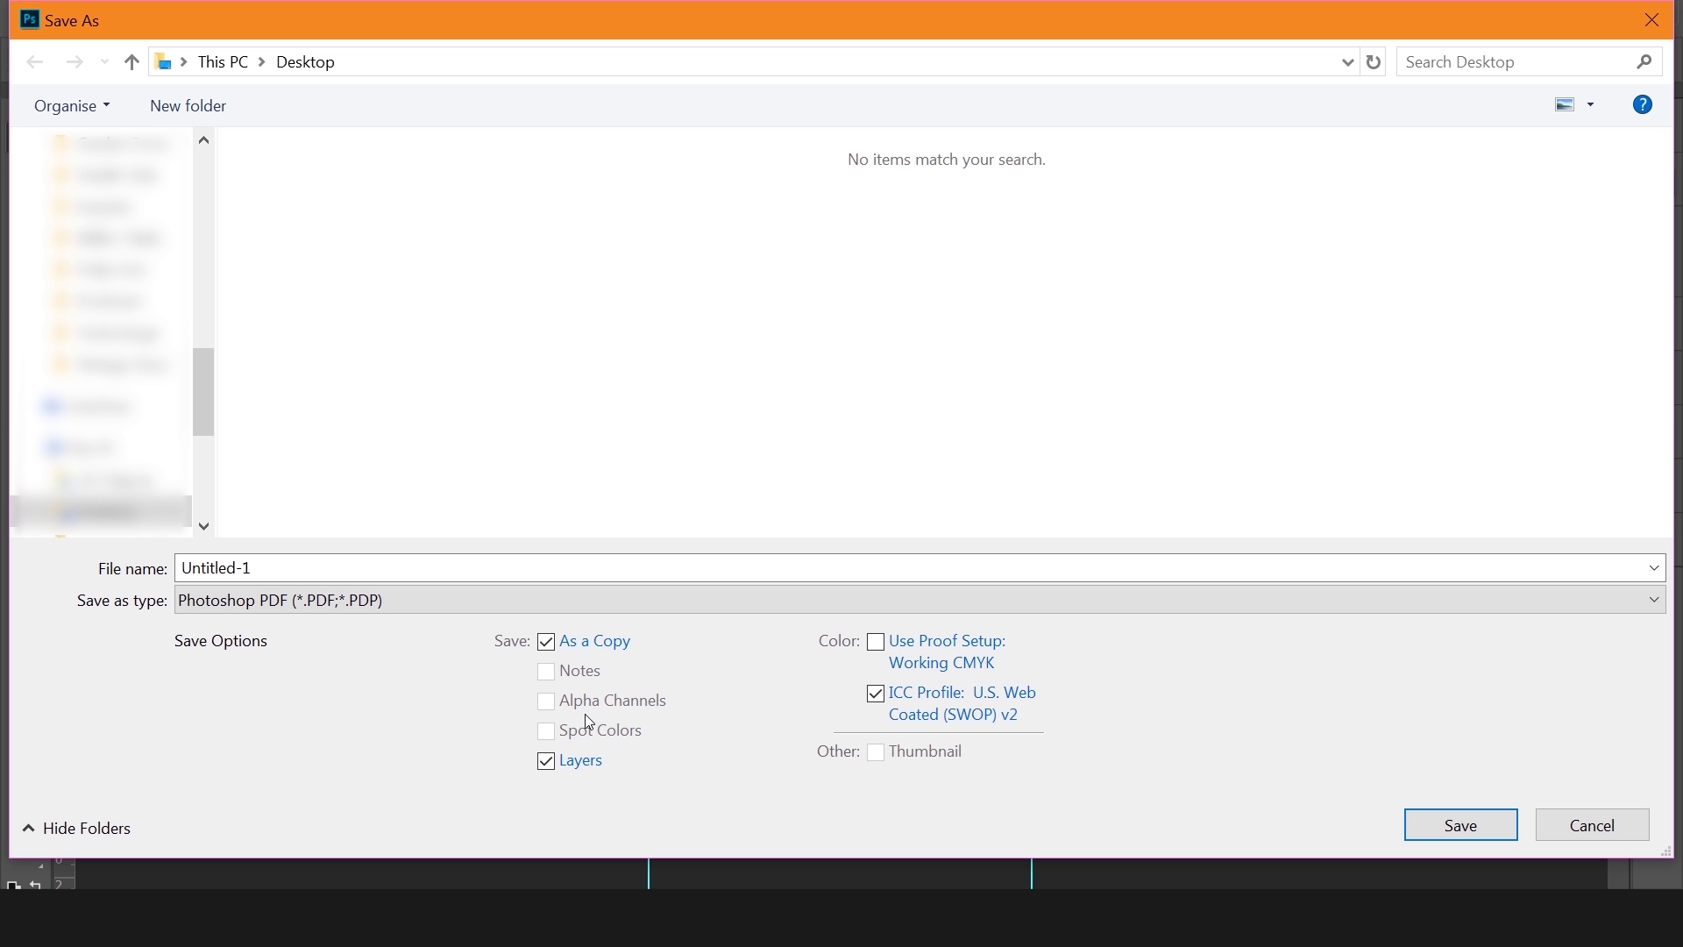
left_click(584, 763)
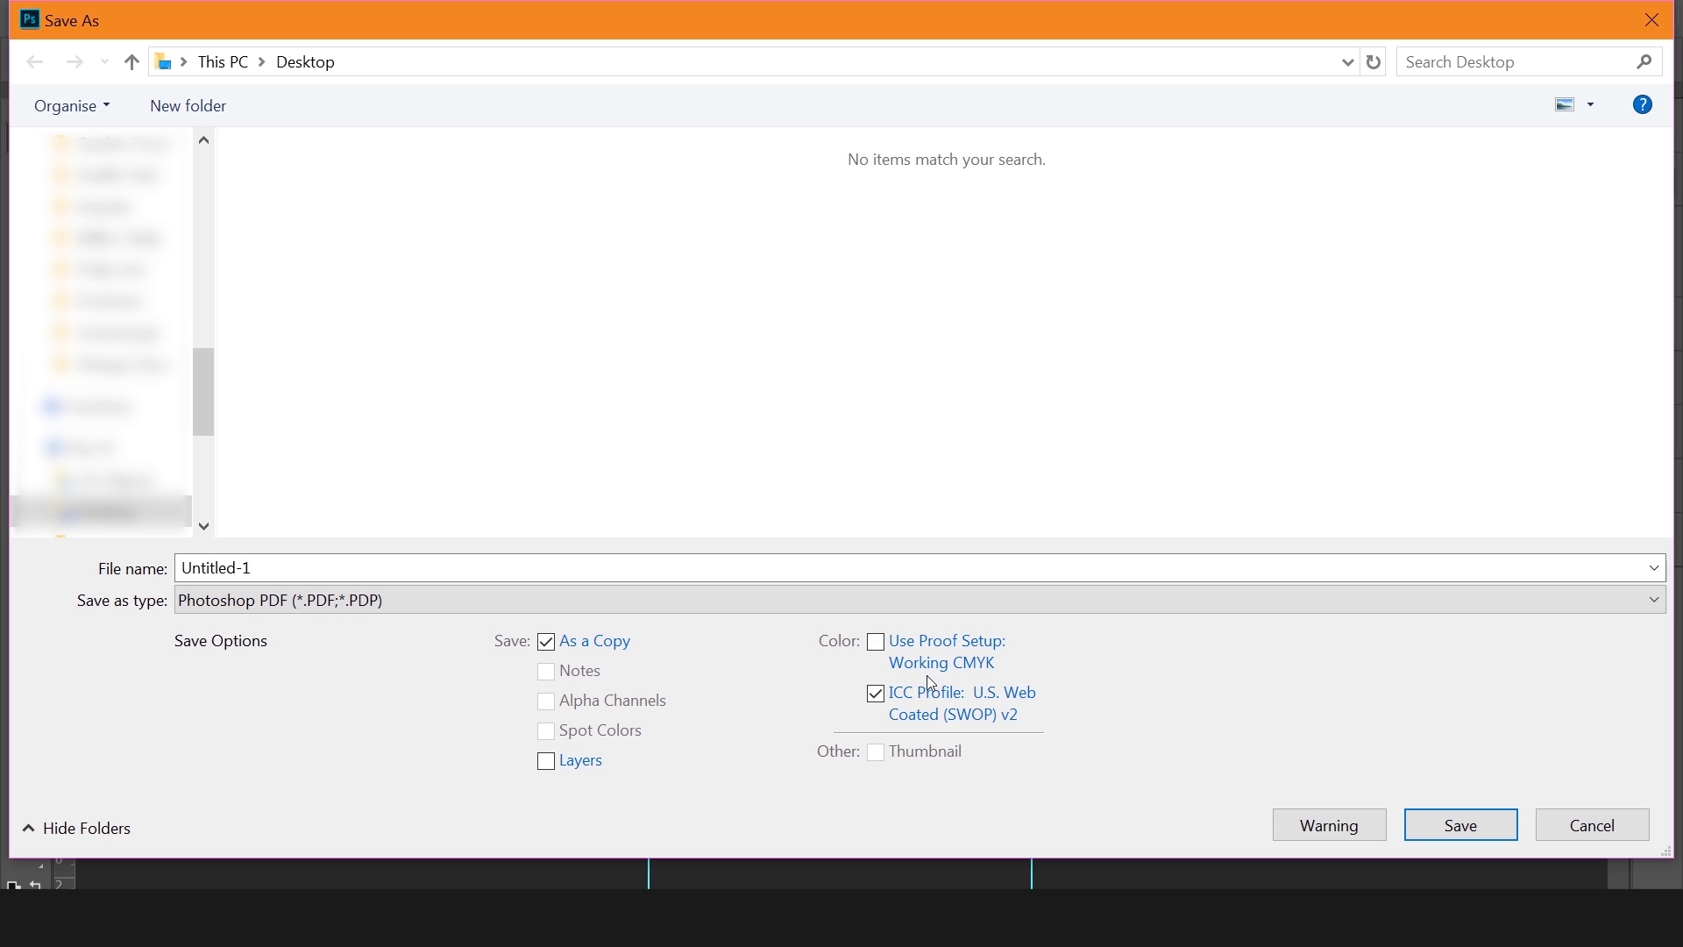
left_click(416, 568)
type("T")
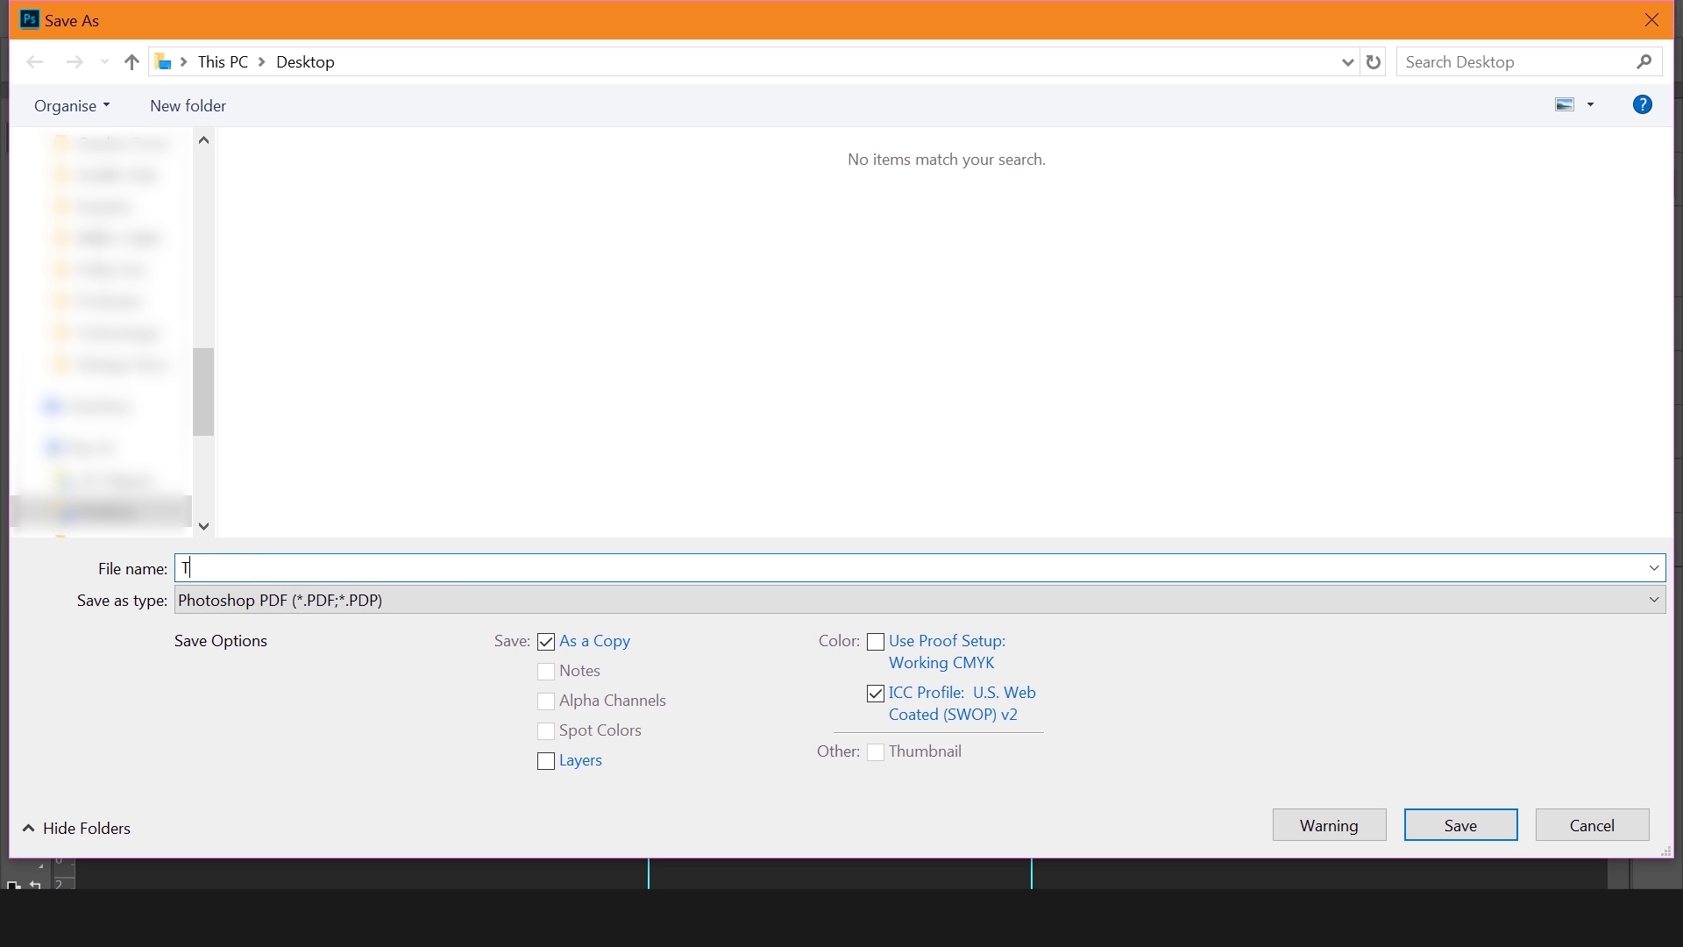
type("est File")
Confirm the save, choose [High Quality Print], and untick Preserve Photoshop Editing Capabilities.
left_click(1447, 826)
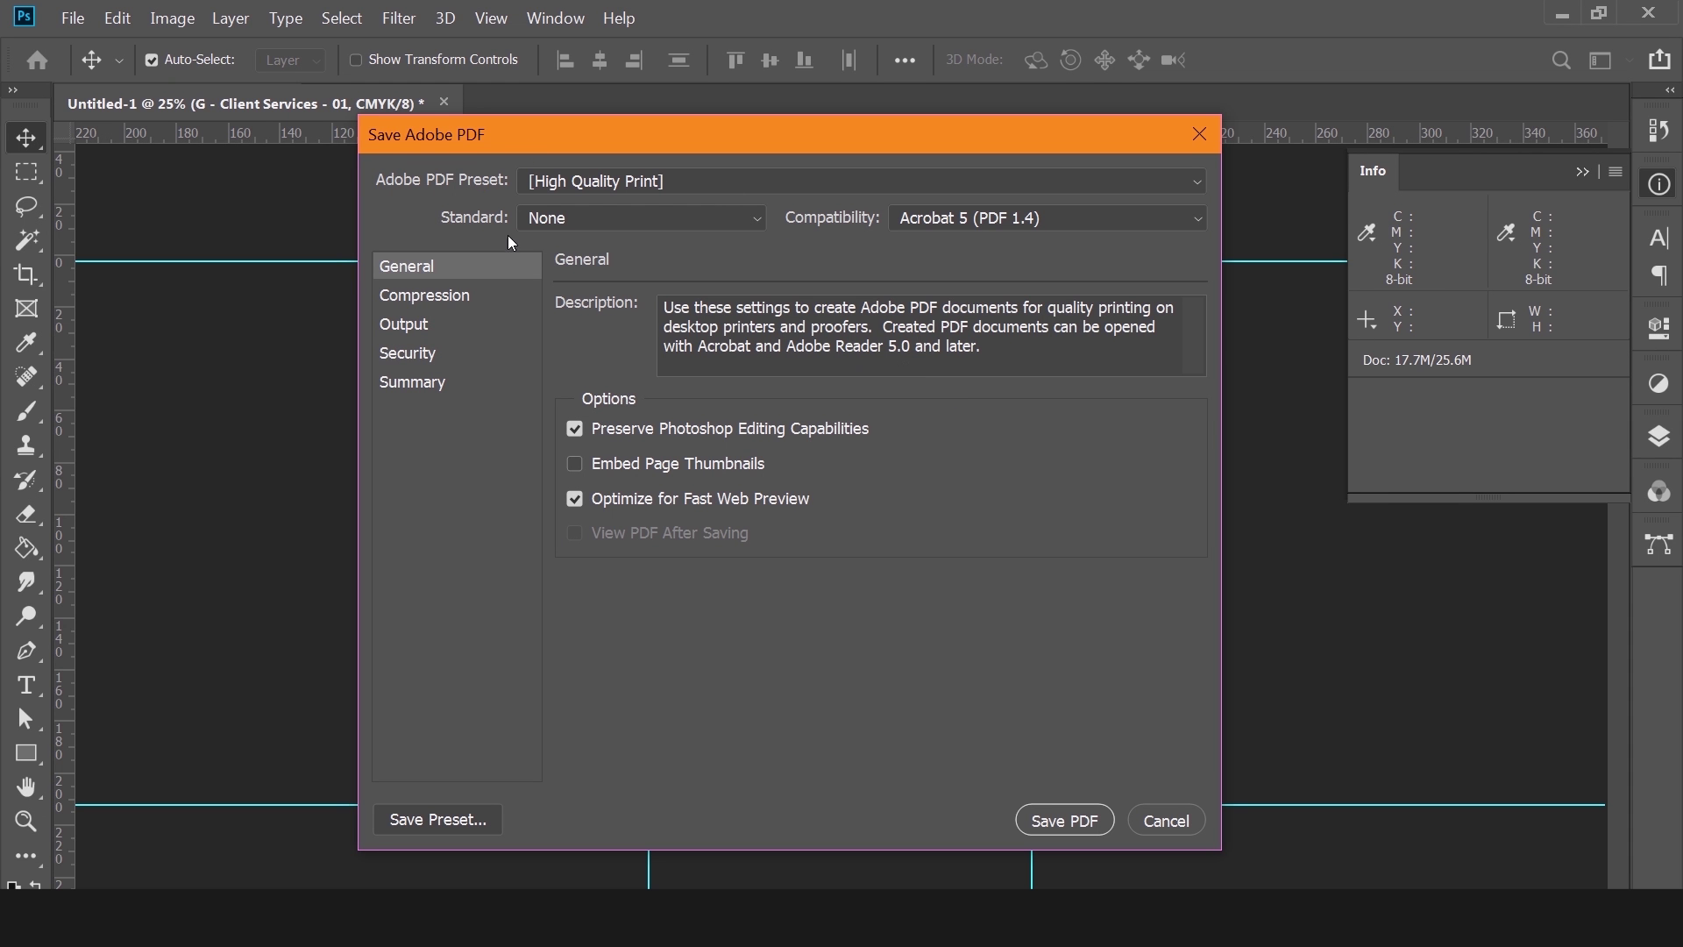
left_click(778, 179)
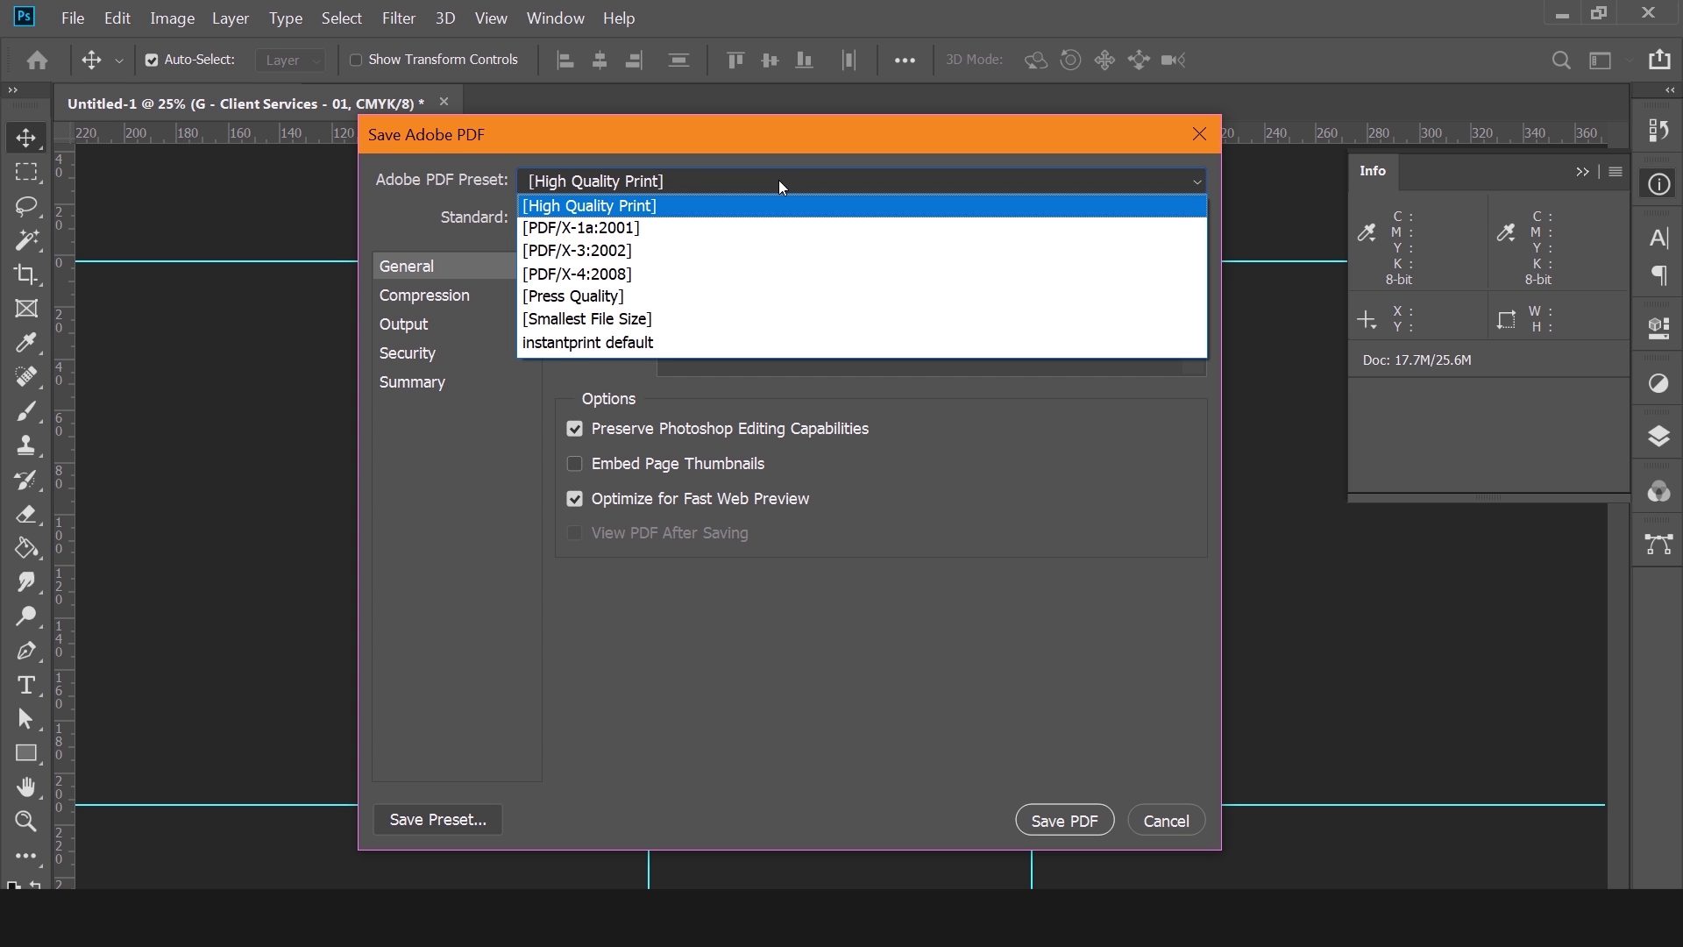
left_click(757, 234)
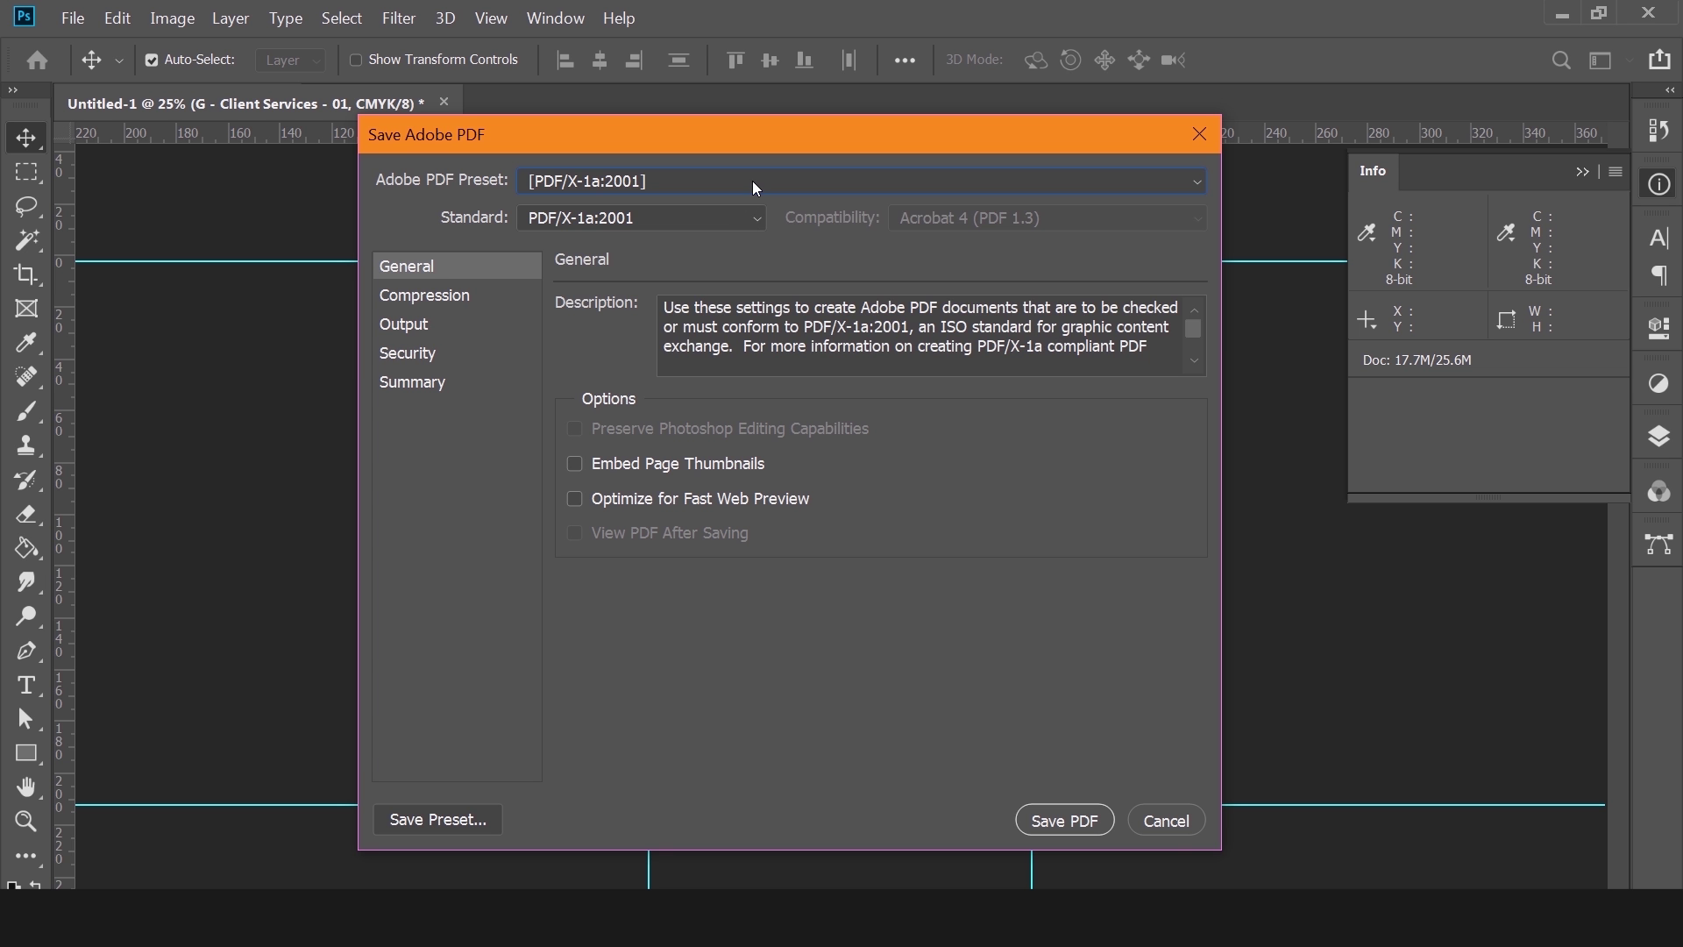
left_click(753, 180)
left_click(753, 200)
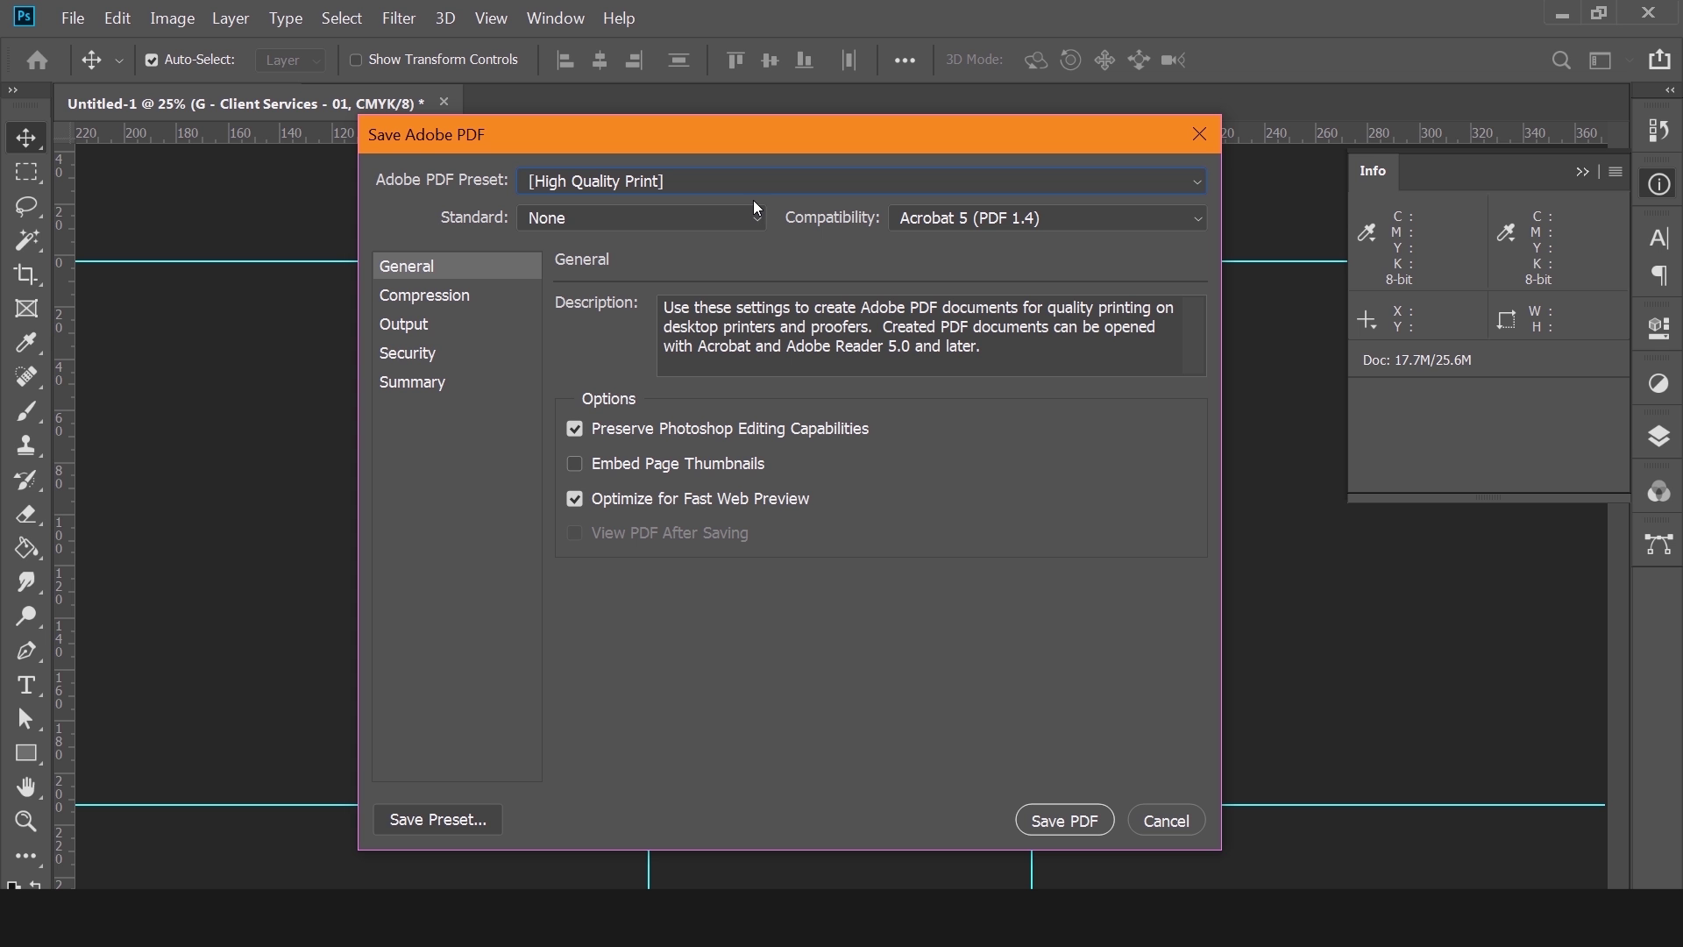
left_click(776, 431)
left_click(460, 302)
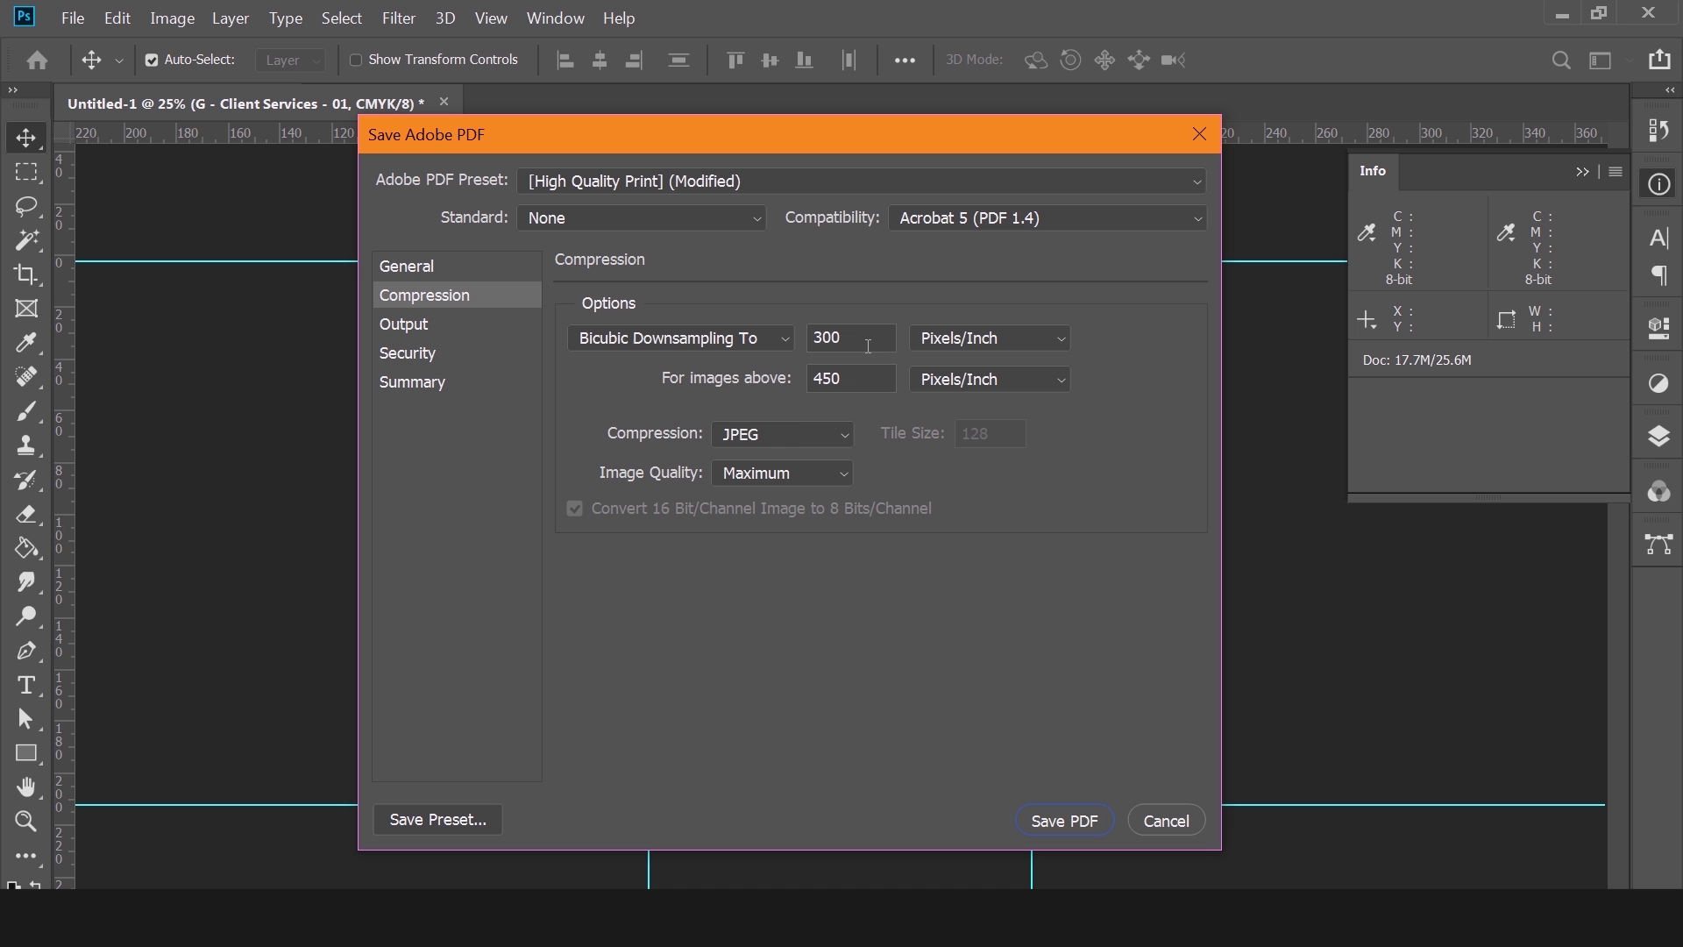
Choose Do Not Downsample under Compression, then move to the Output colour settings.
left_click(771, 331)
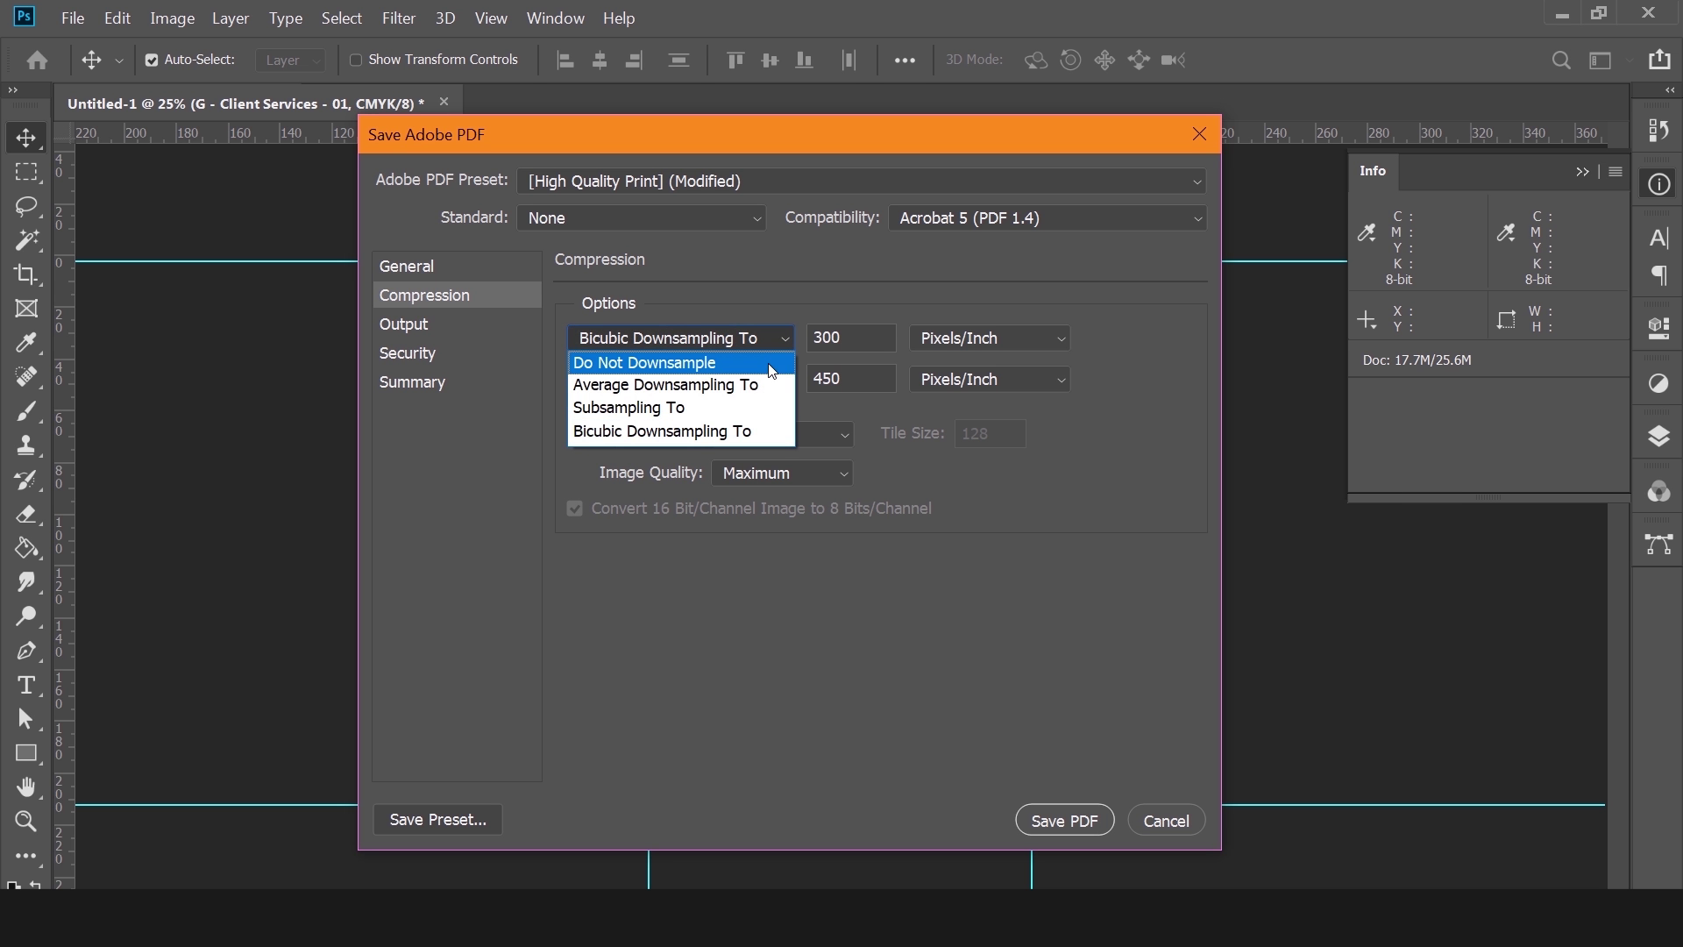
left_click(770, 365)
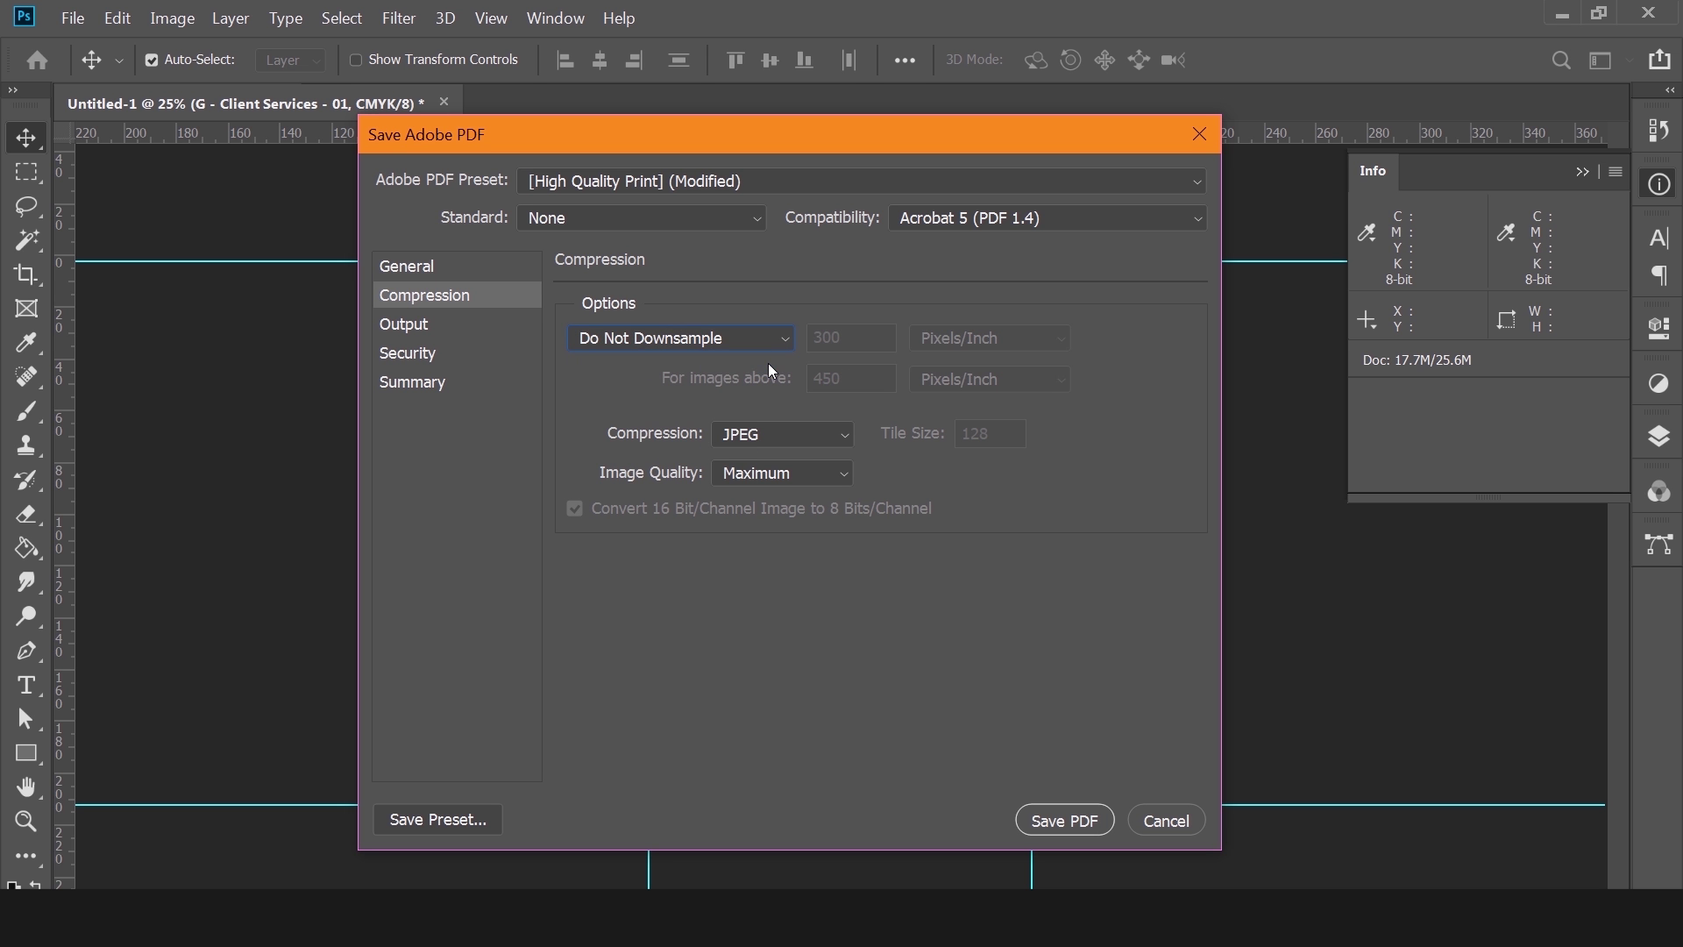
left_click(432, 326)
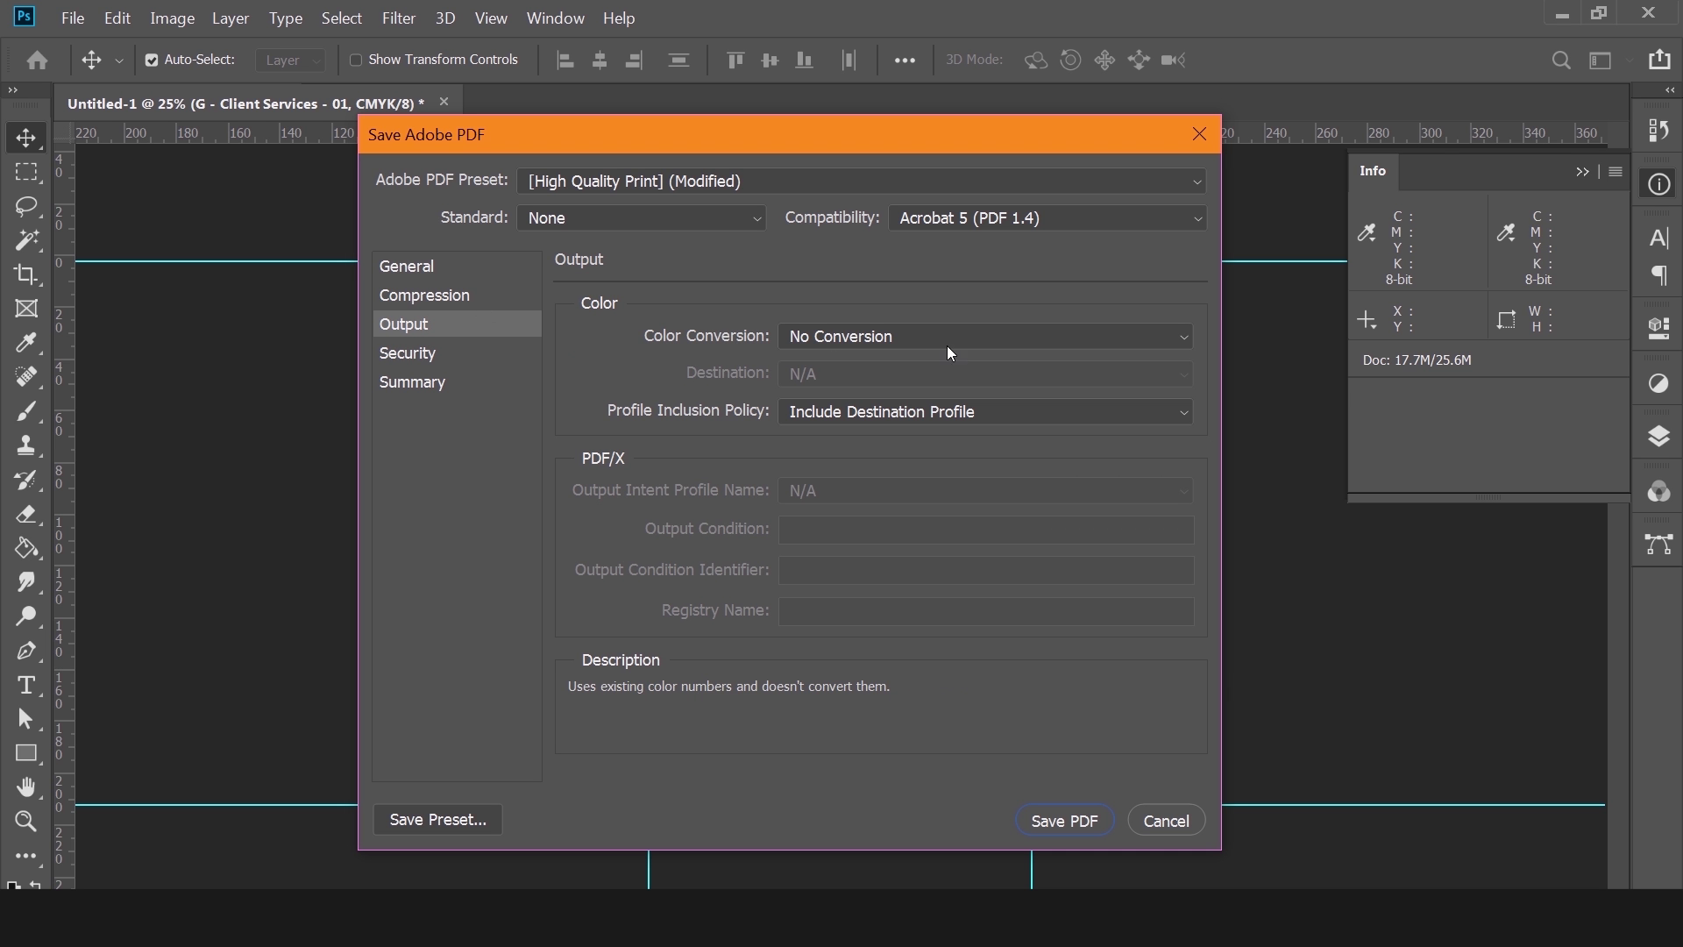
Set Color Conversion to Convert to Destination with Coated FOGRA39 (ISO 12647-2:2004) as destination.
left_click(990, 335)
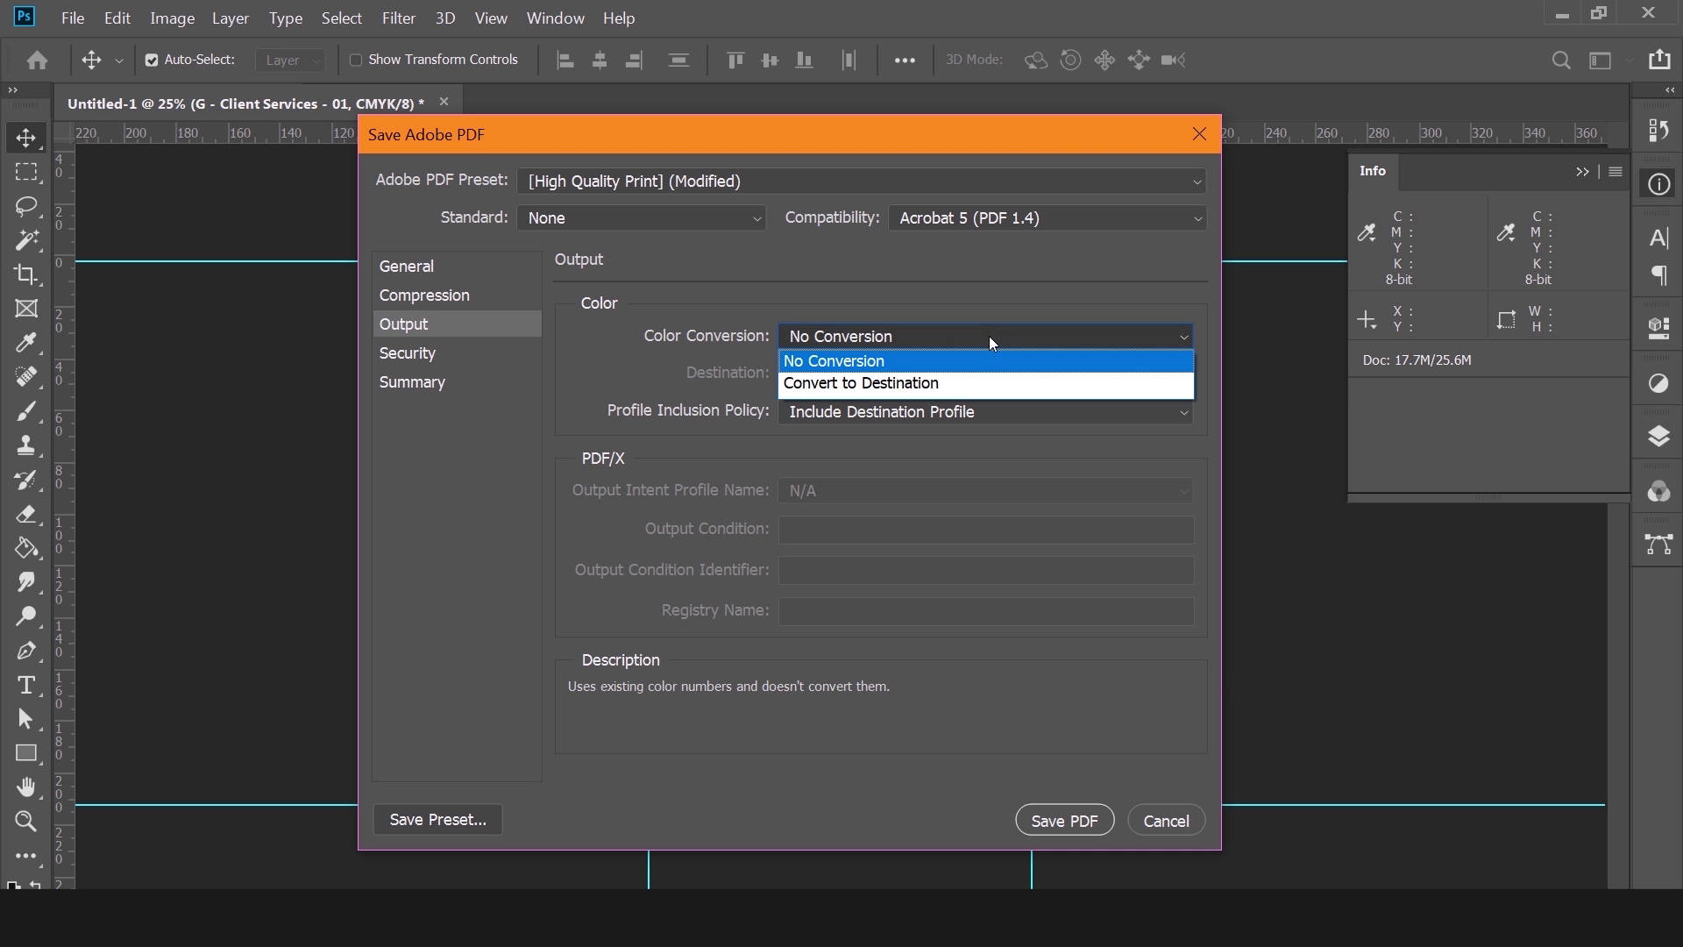
left_click(993, 377)
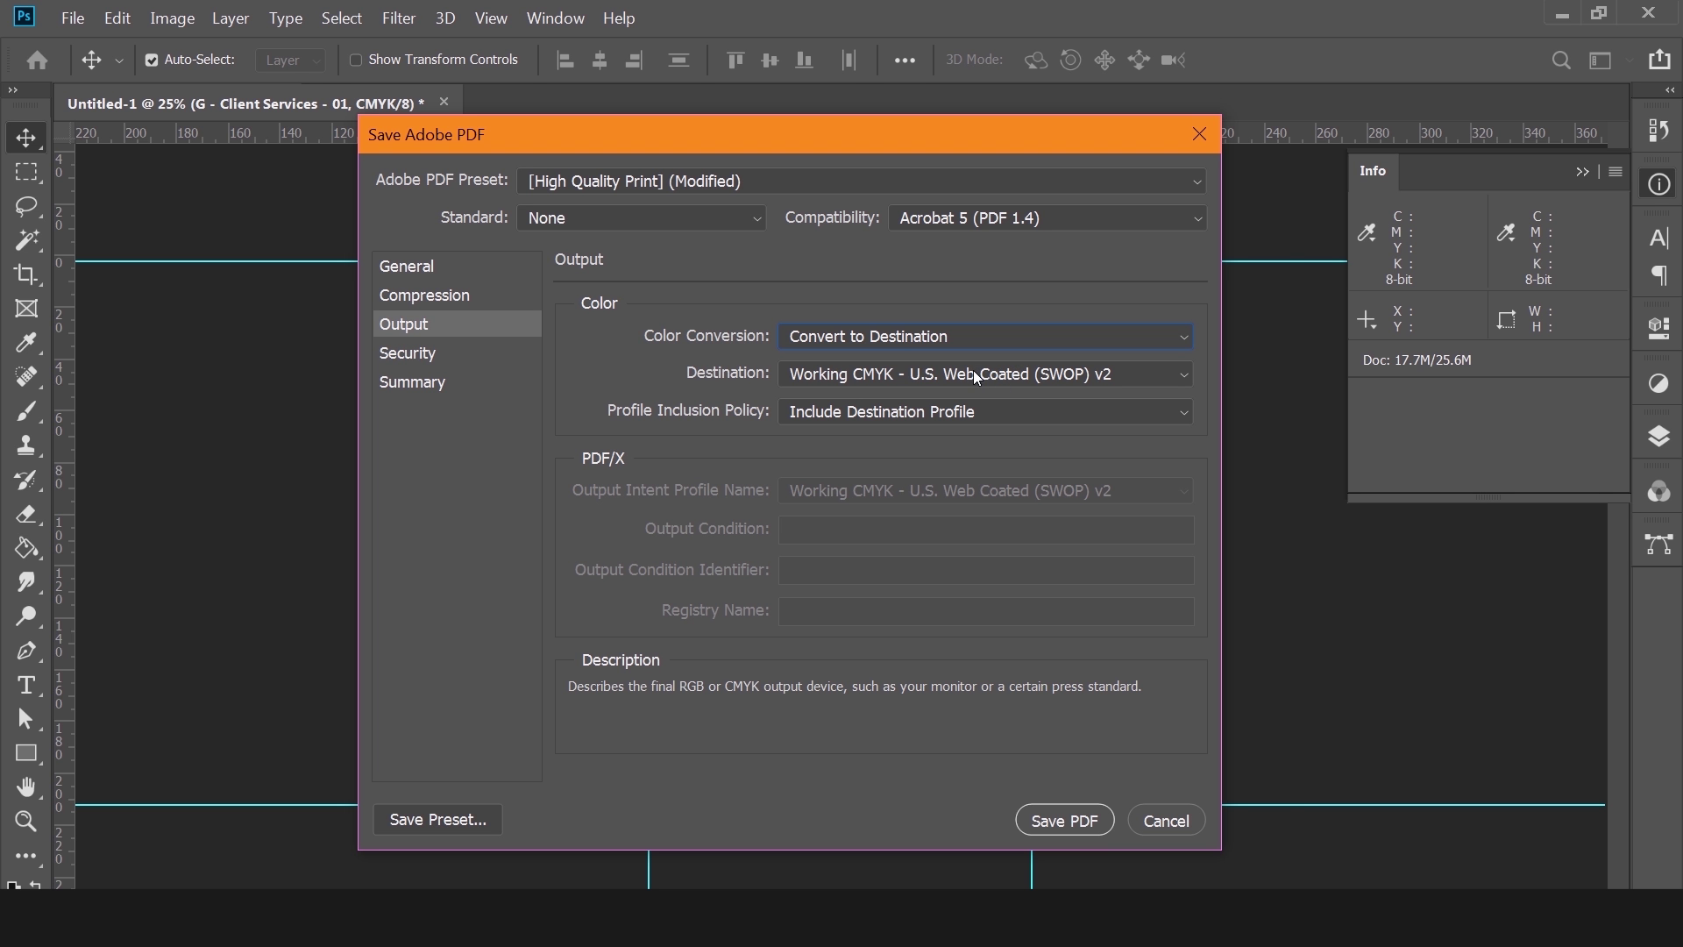
left_click(817, 374)
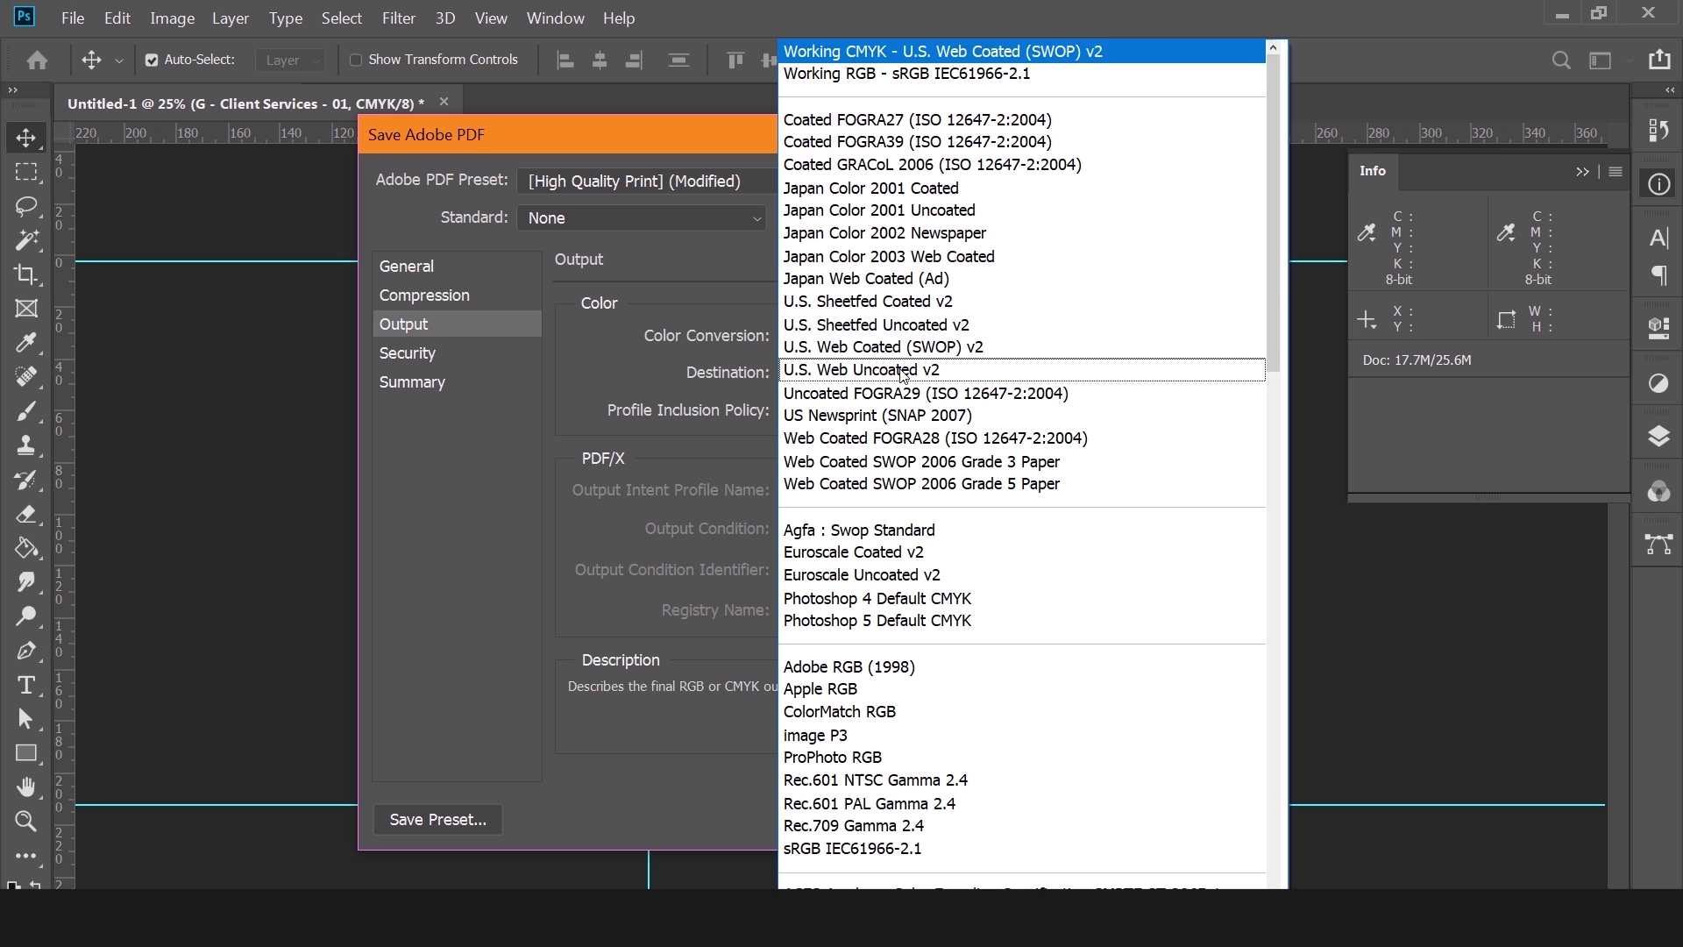
left_click(943, 137)
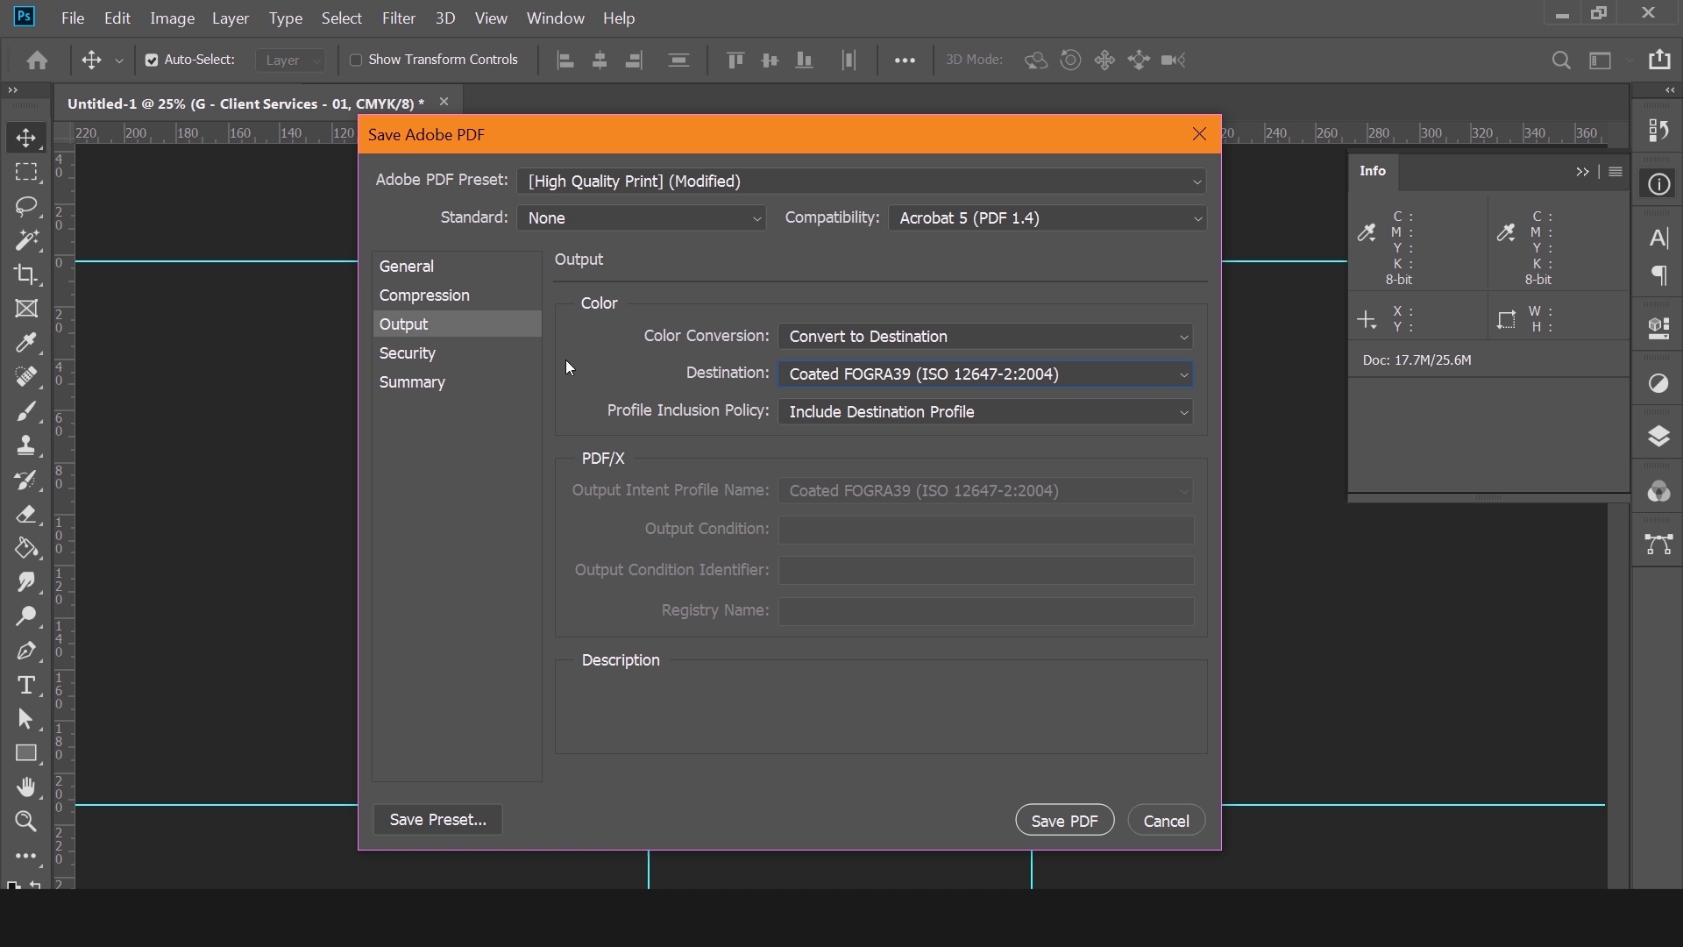
Confirm no passwords are set under Security, then save the Test File PDF.
left_click(476, 356)
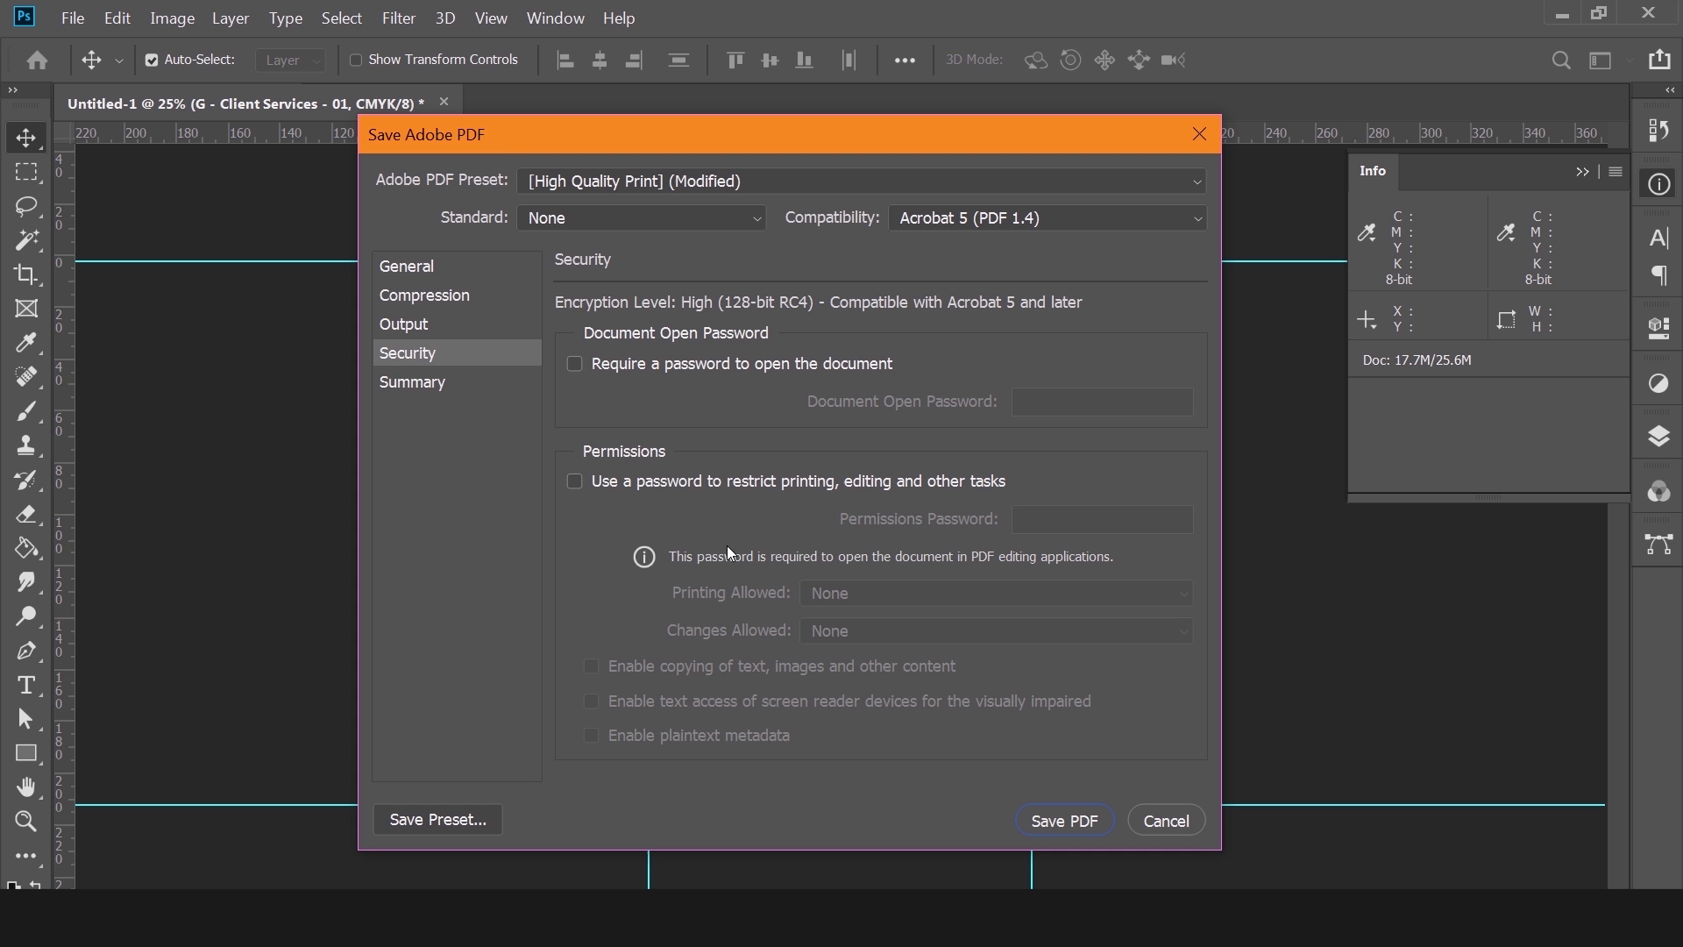
left_click(1071, 820)
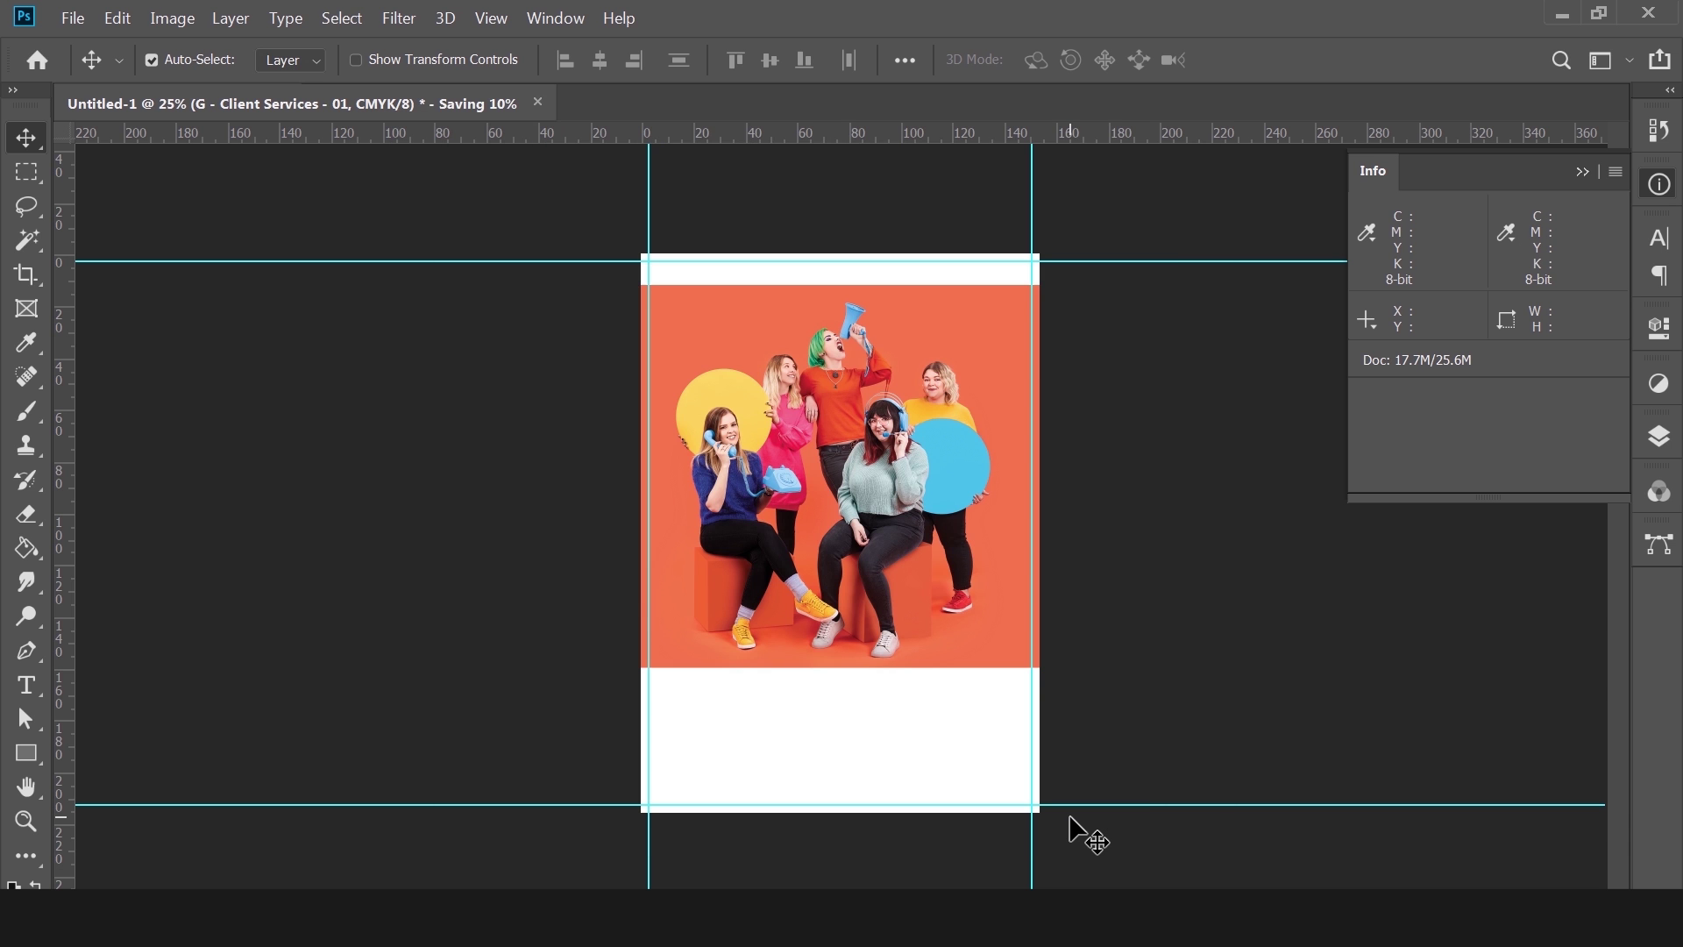